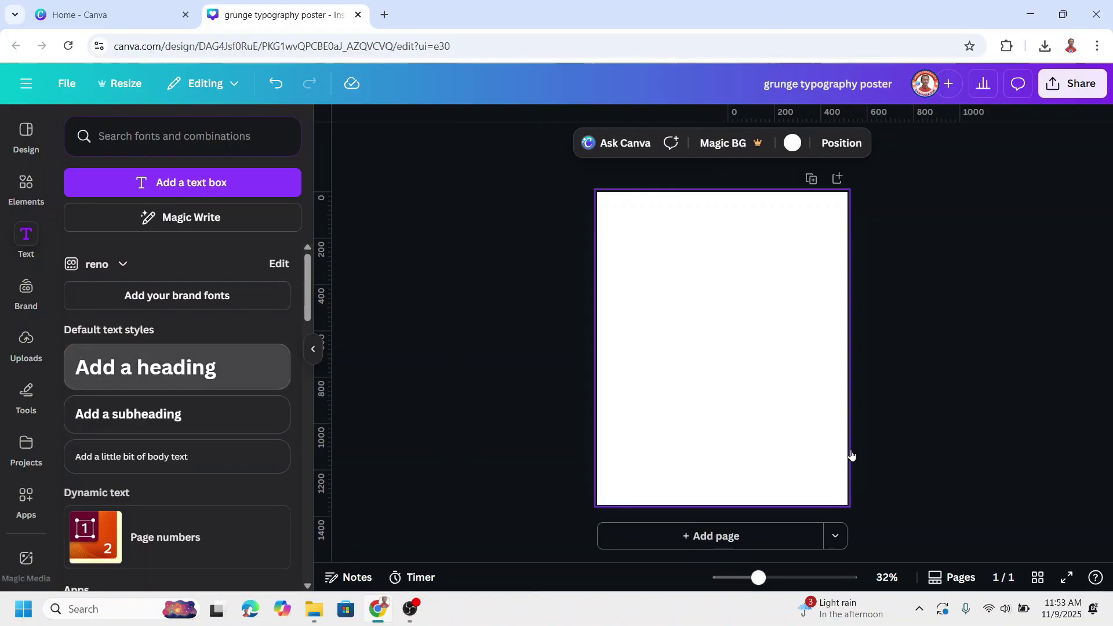
Enter the heading text "RISE AGAIN" on the blank page, with each word on its own line.
{"action": "type", "text": "RISE"}
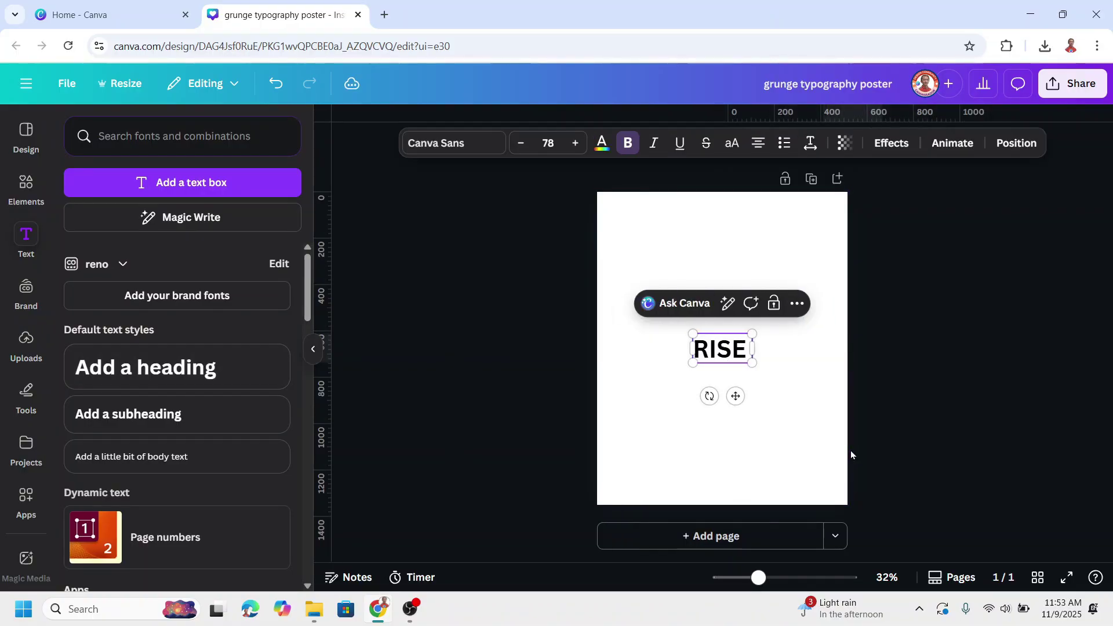
{"action": "type", "text": " W"}
{"action": "key", "text": "BackSpace"}
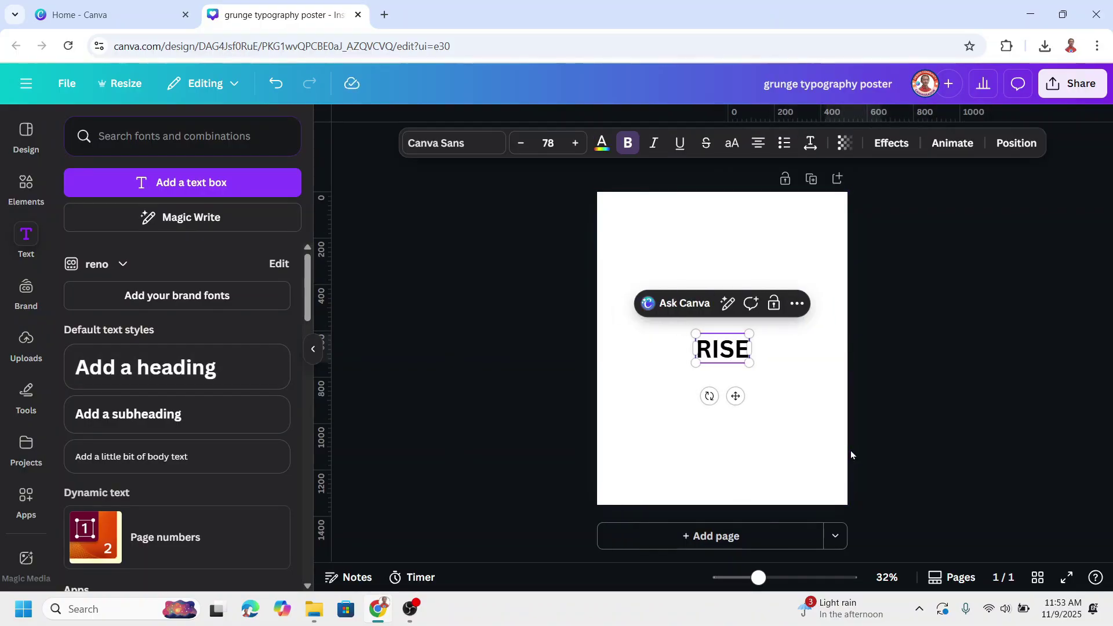
{"action": "type", "text": "AGAIN"}
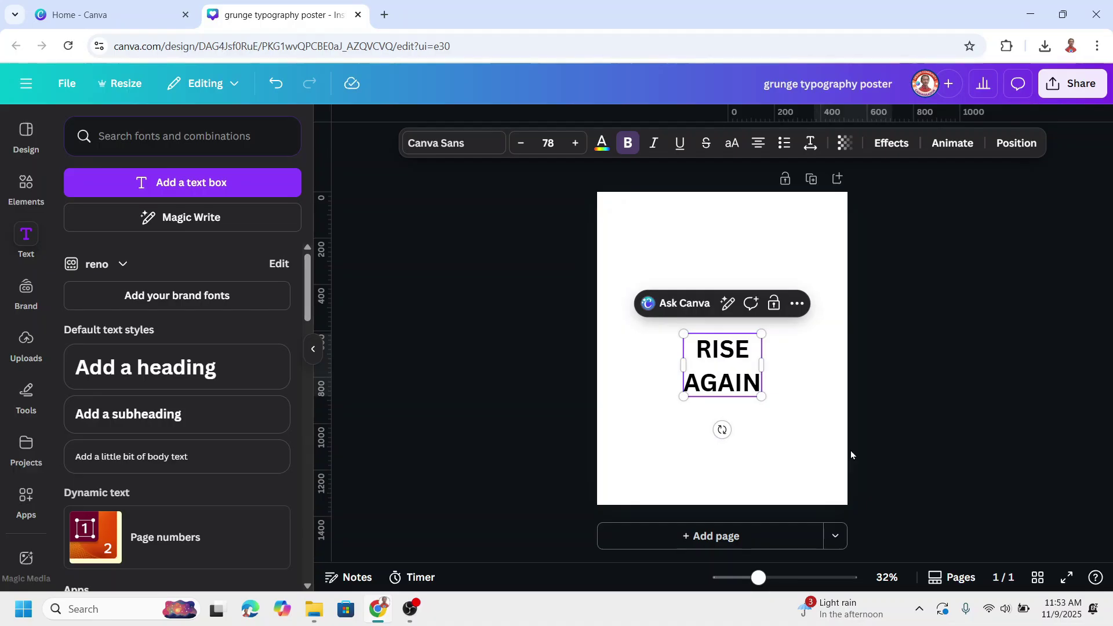
Set the heading's font to the starred Yearbook Solid and its line spacing to 0.95.
{"action": "key", "text": "ctrl+a"}
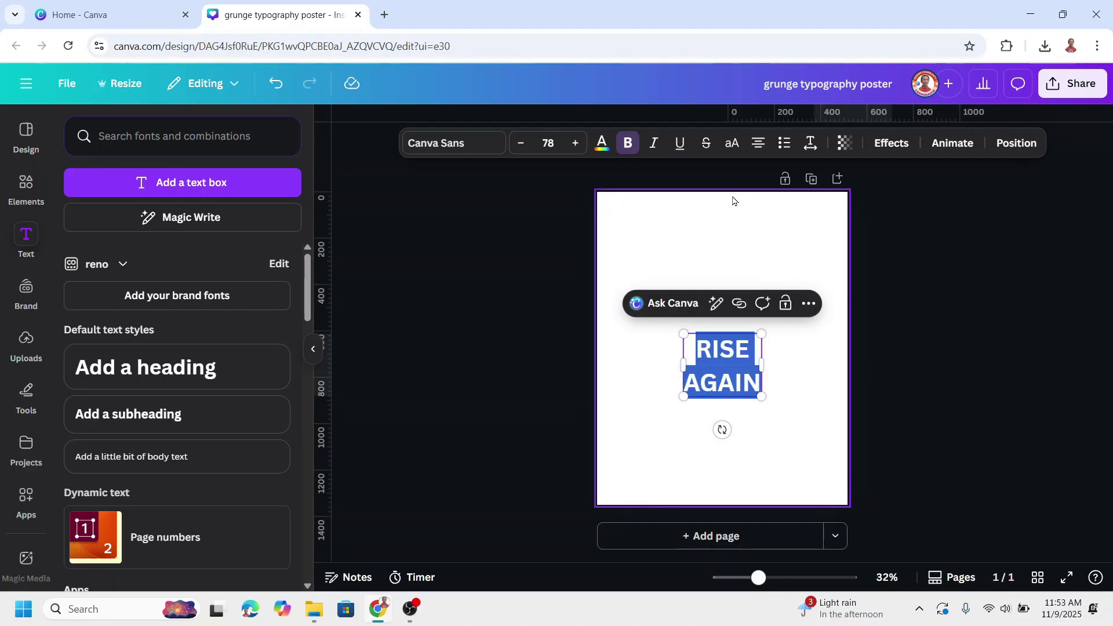
{"action": "left_click", "coordinate": [455, 150]}
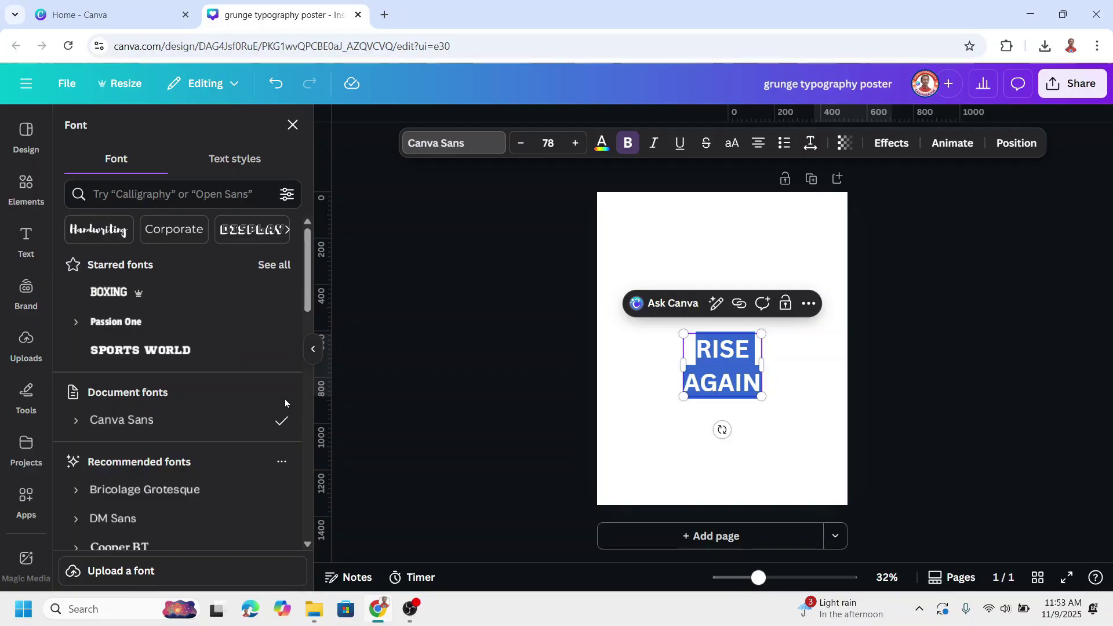
{"action": "left_click", "coordinate": [285, 272]}
{"action": "left_click", "coordinate": [206, 347]}
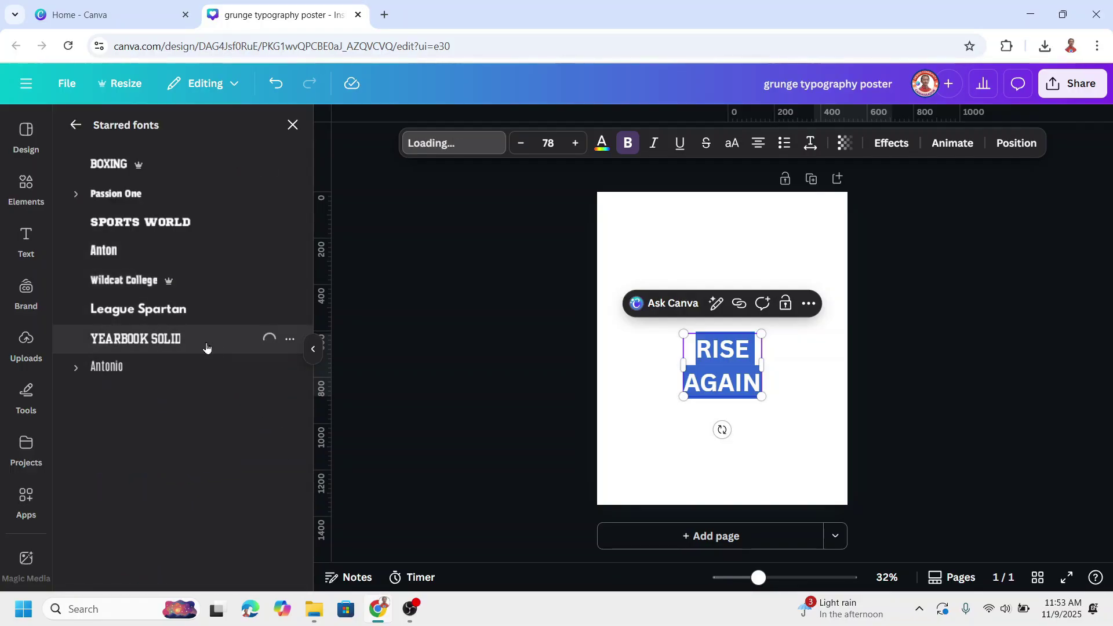
{"action": "left_click", "coordinate": [812, 149]}
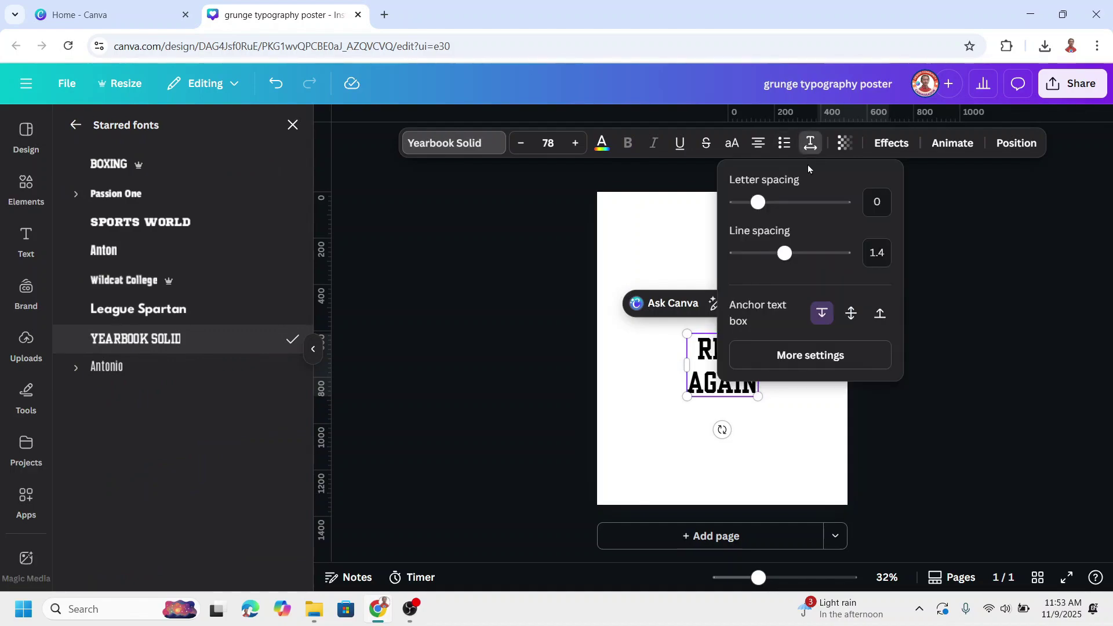
{"action": "left_click_drag", "start_coordinate": [784, 253], "coordinate": [761, 254]}
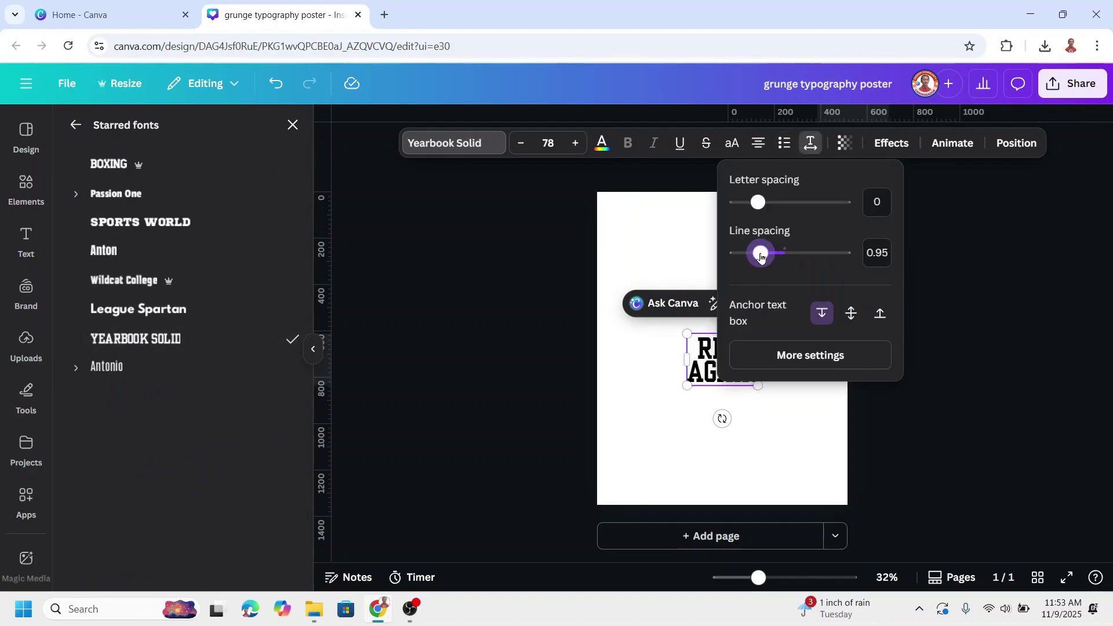
{"action": "left_click", "coordinate": [803, 445]}
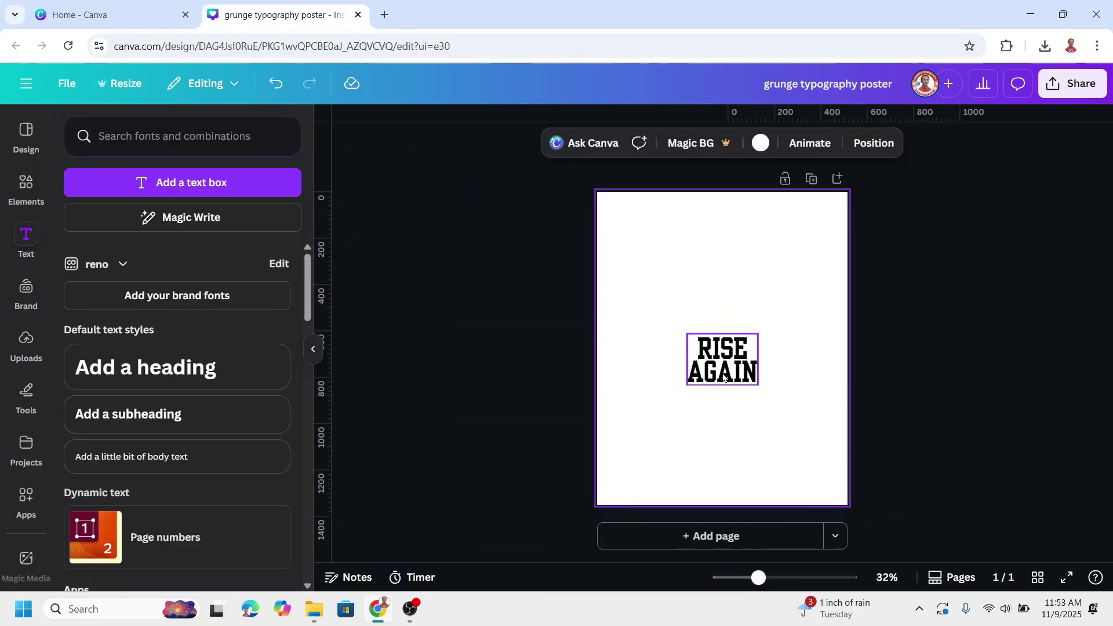
Left-align the heading and rotate it a quarter turn counterclockwise so it reads upward.
{"action": "left_click", "coordinate": [724, 378]}
{"action": "left_click", "coordinate": [759, 146]}
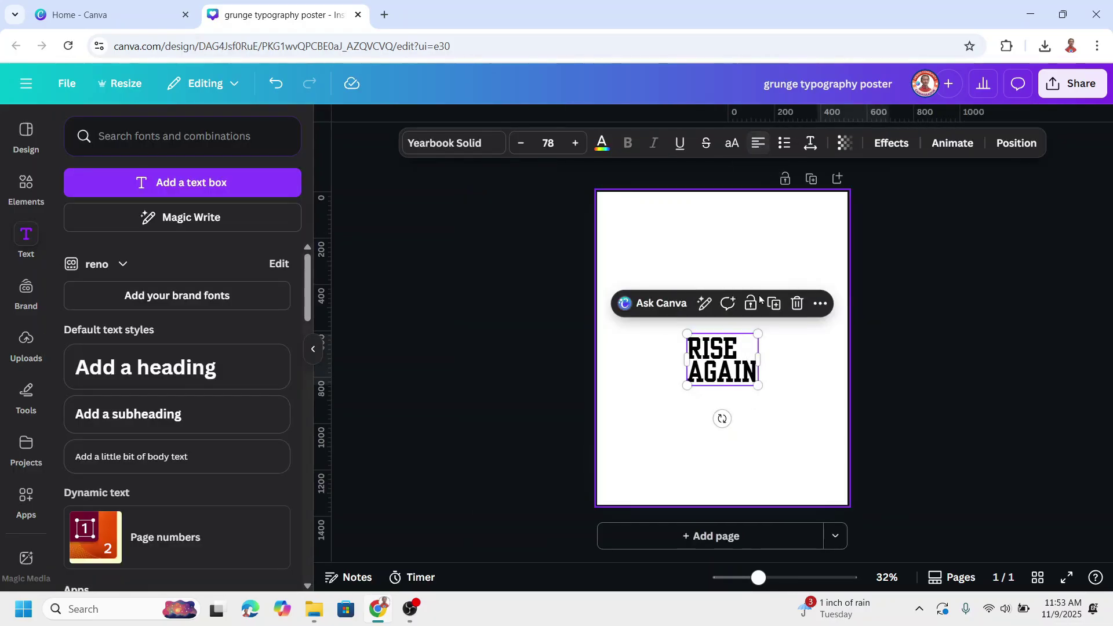
{"action": "left_click_drag", "start_coordinate": [722, 418], "coordinate": [784, 358]}
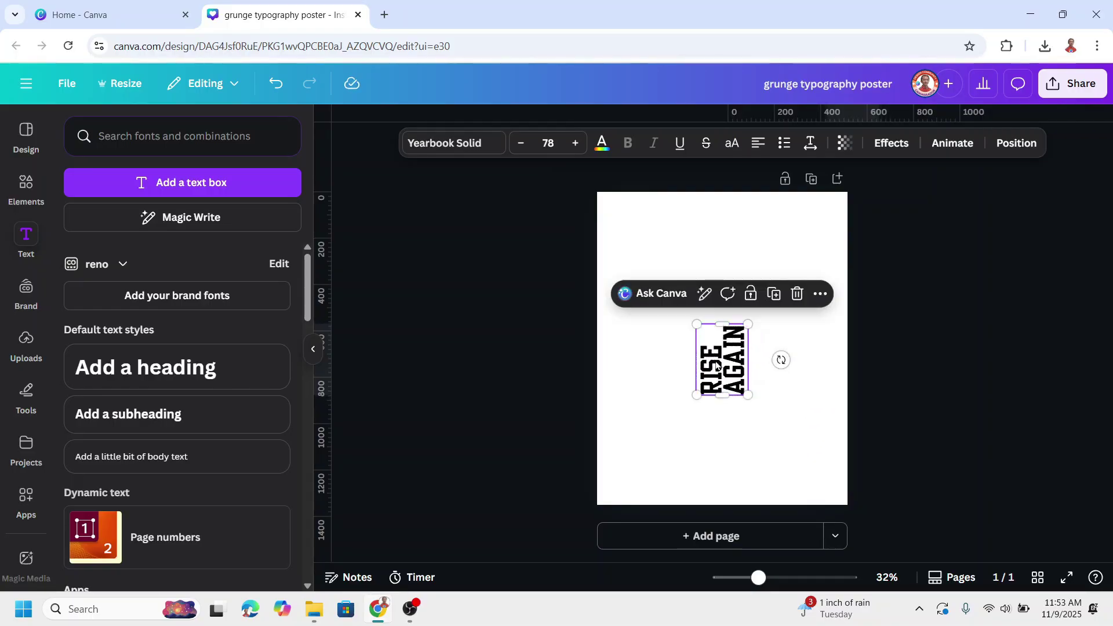
Move the vertical heading to the page's lower-right corner and enlarge it to font size 301 so it fills most of the page.
{"action": "left_click_drag", "start_coordinate": [718, 361], "coordinate": [803, 453]}
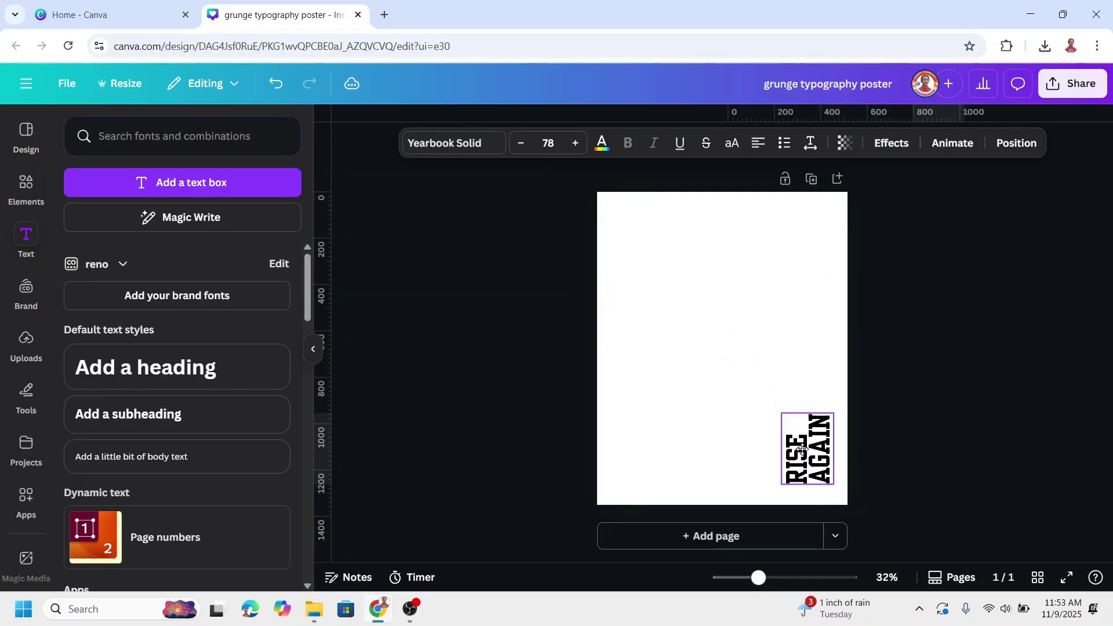
{"action": "left_click_drag", "start_coordinate": [782, 417], "coordinate": [642, 205]}
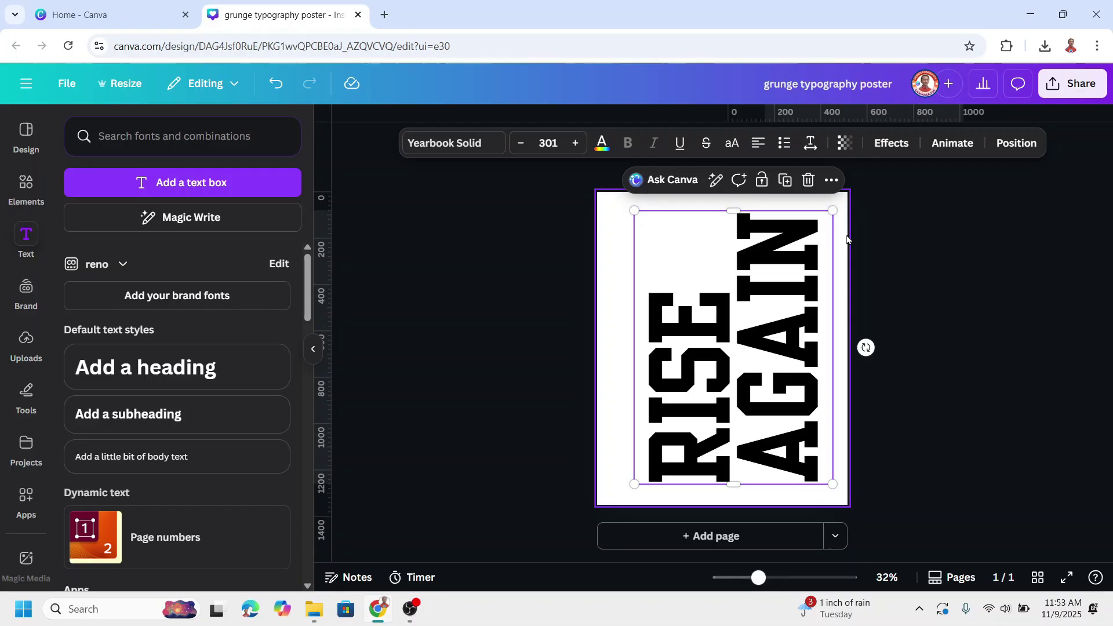
Apply a black Outline effect with thickness 23 to the heading, and shift the text slightly toward the page's lower-right corner.
{"action": "left_click", "coordinate": [899, 147]}
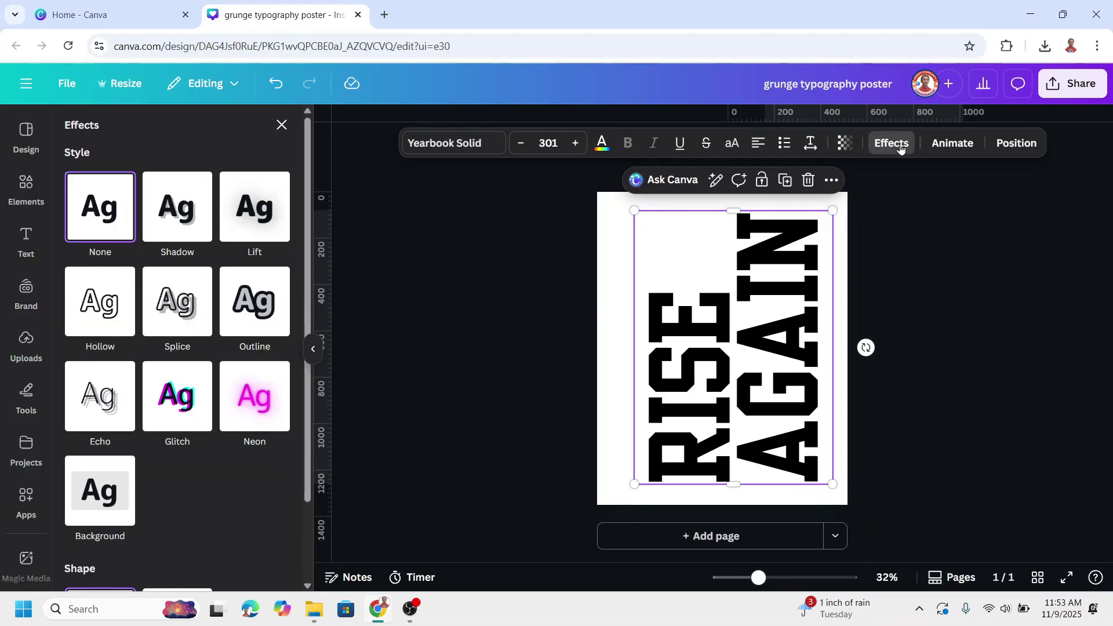
{"action": "left_click", "coordinate": [272, 312]}
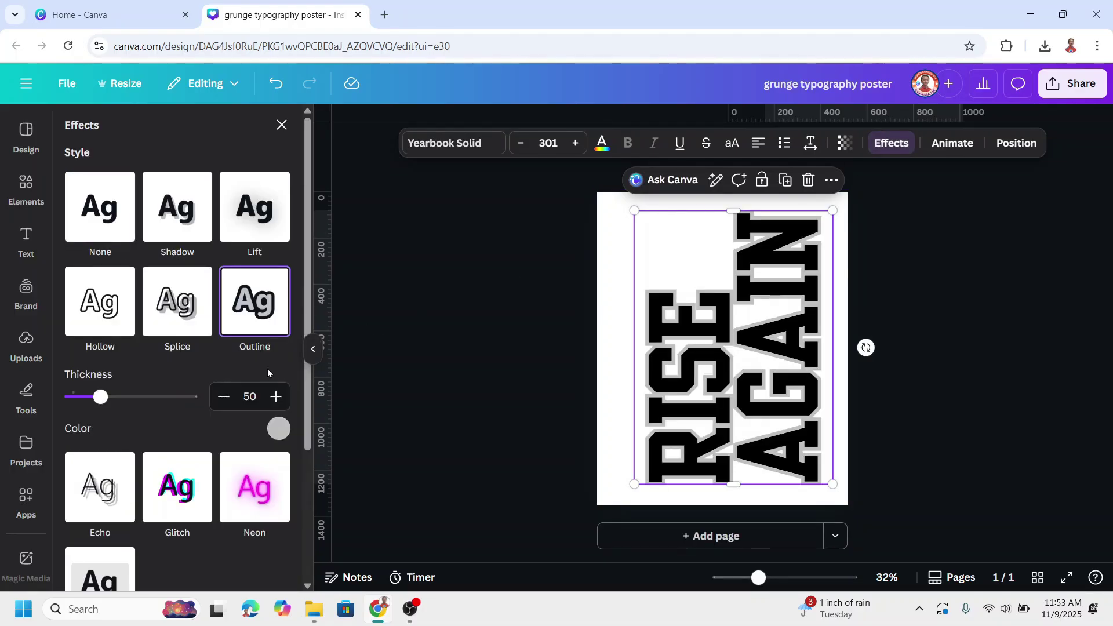
{"action": "left_click", "coordinate": [278, 430]}
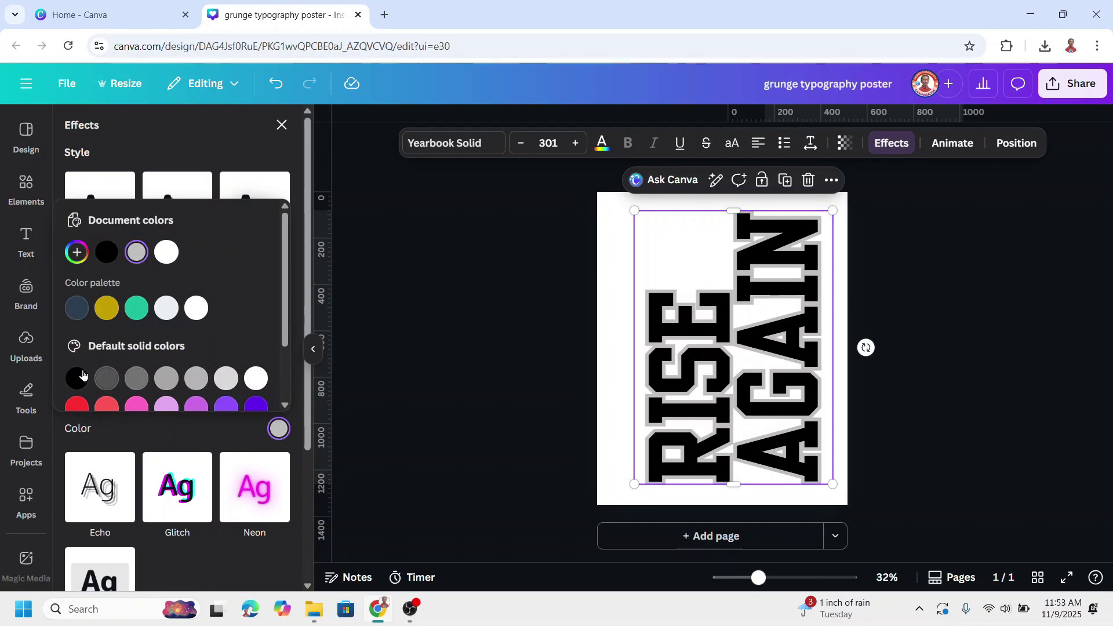
{"action": "left_click", "coordinate": [78, 381]}
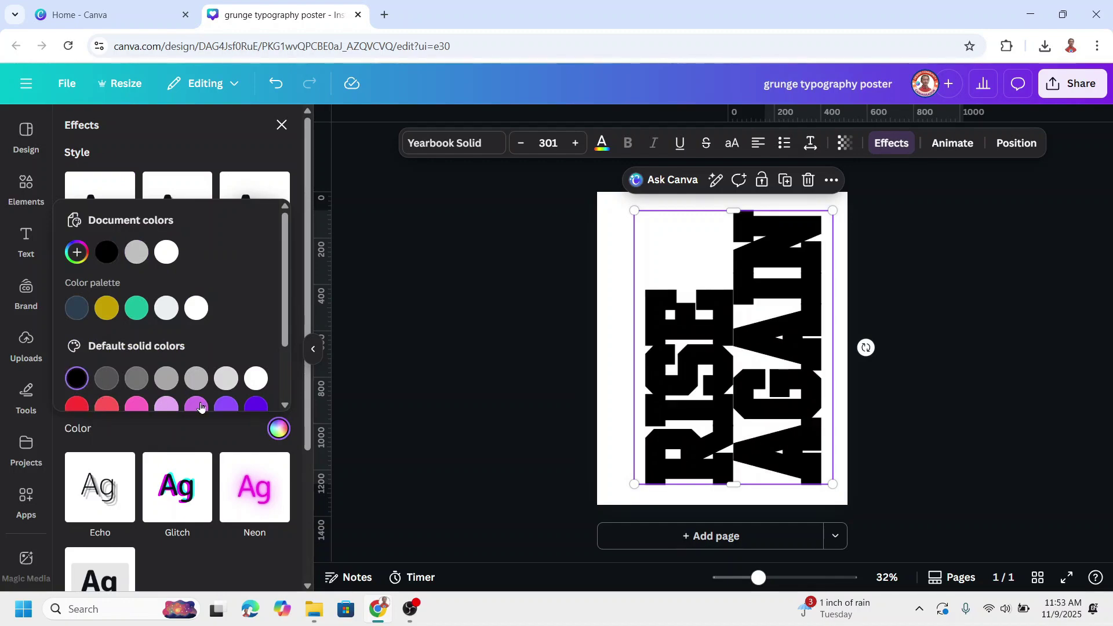
{"action": "left_click", "coordinate": [175, 439]}
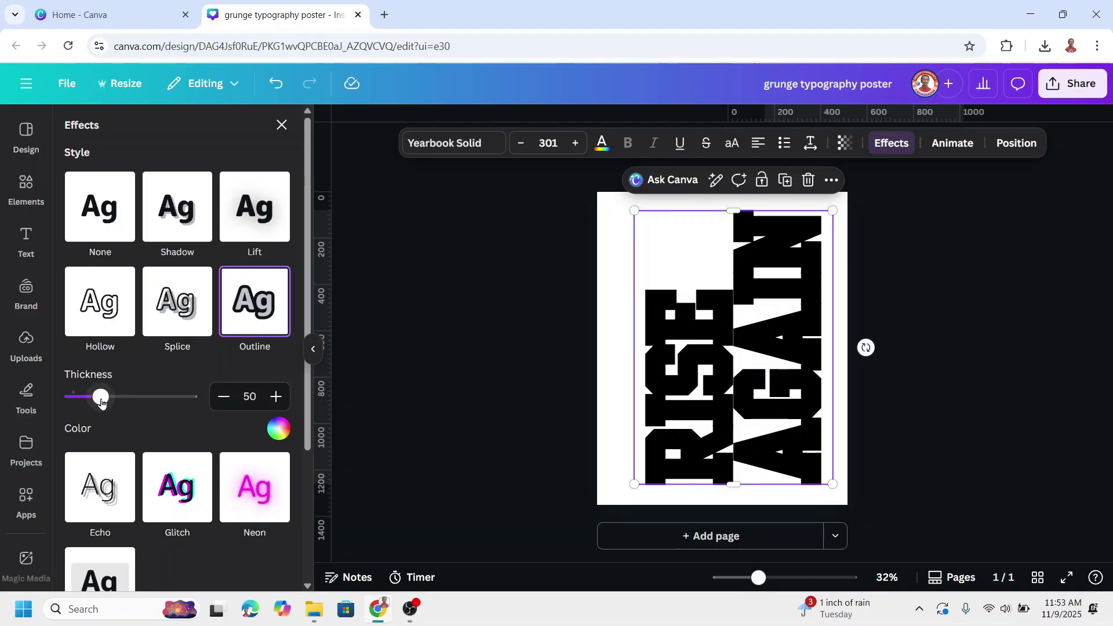
{"action": "left_click_drag", "start_coordinate": [102, 398], "coordinate": [84, 404]}
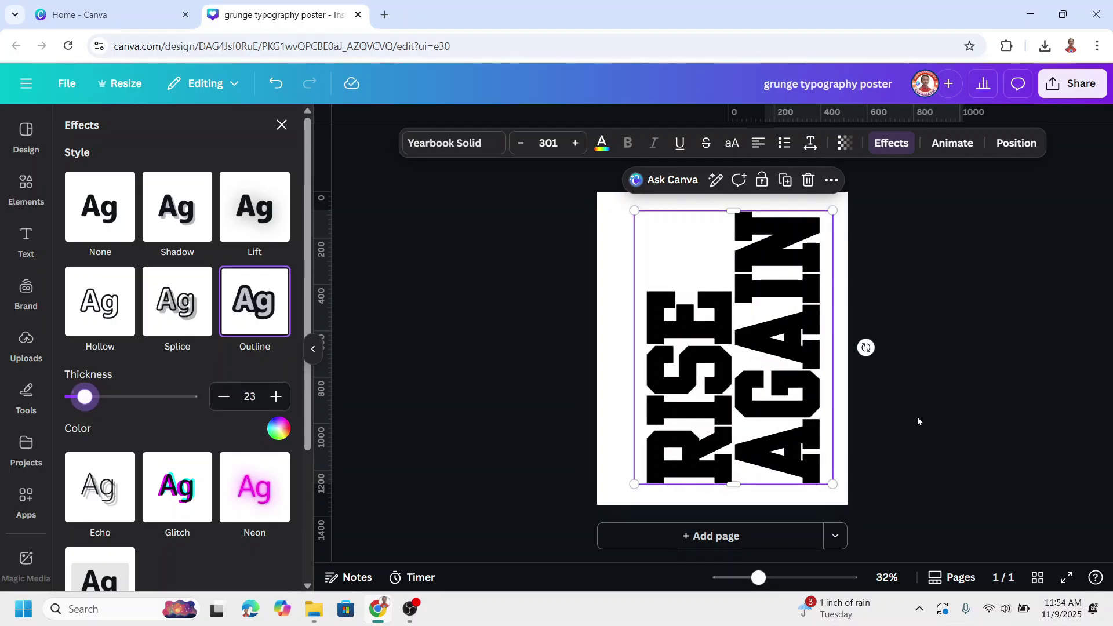
{"action": "left_click", "coordinate": [938, 430]}
{"action": "left_click_drag", "start_coordinate": [792, 399], "coordinate": [796, 402]}
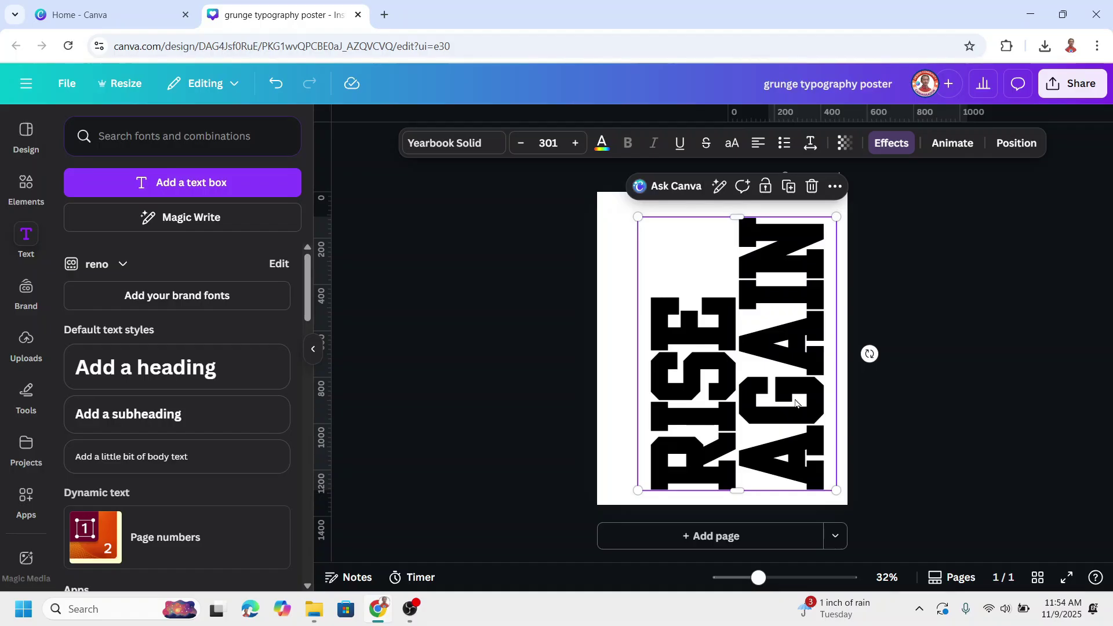
Add the Detailed ink splatter graphic from the recently used elements, and place it at reduced size between the end of RISE and AGAIN.
{"action": "left_click", "coordinate": [26, 184]}
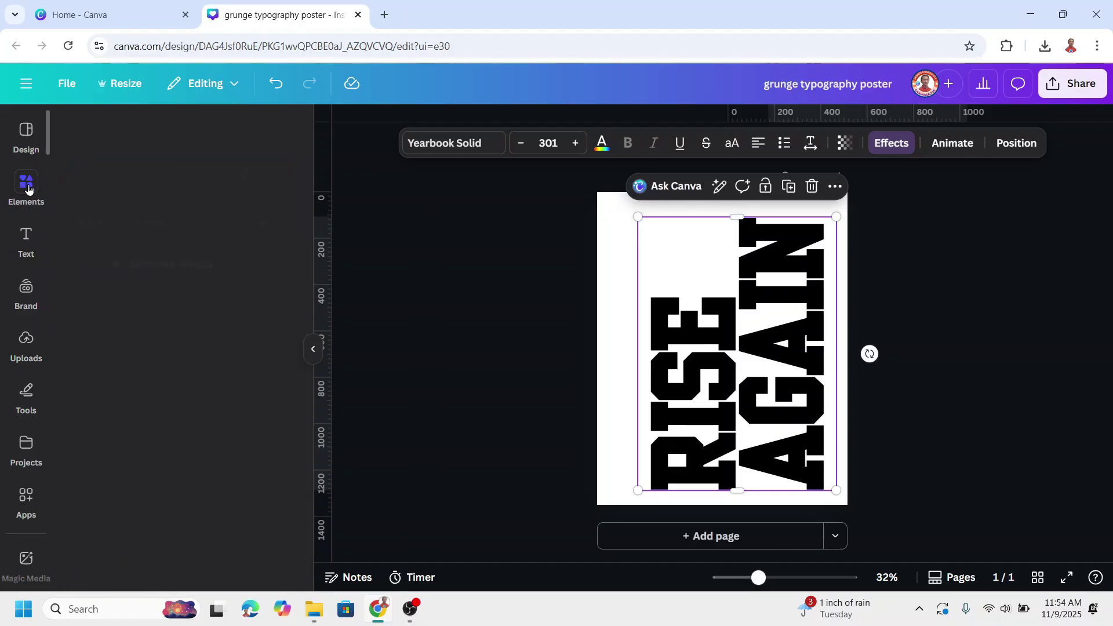
{"action": "left_click", "coordinate": [282, 301]}
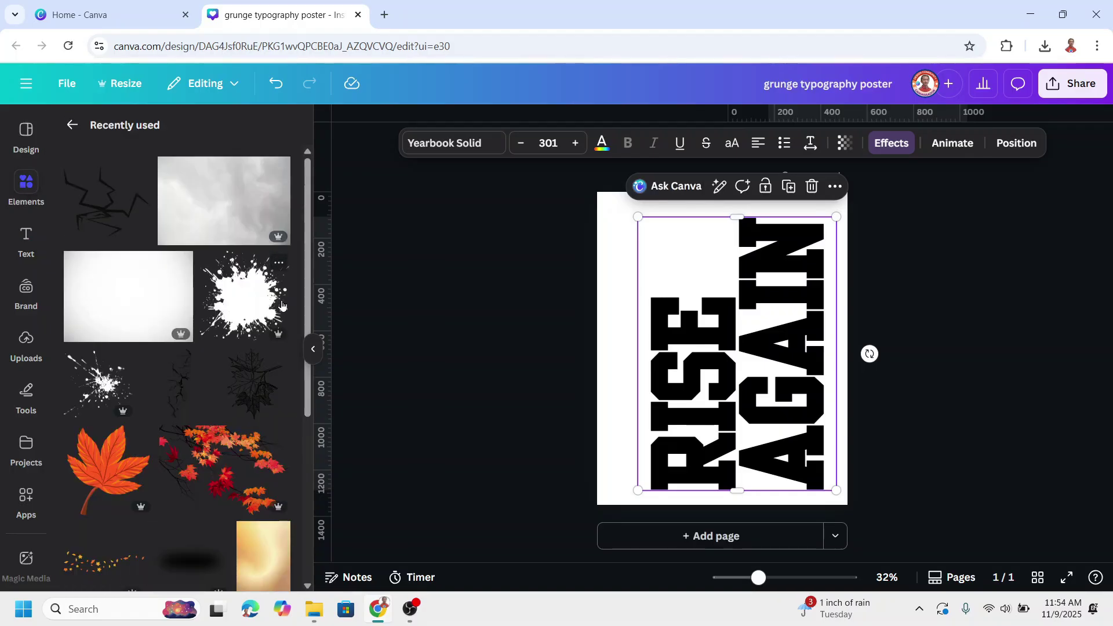
{"action": "scroll", "coordinate": [281, 307], "scroll_direction": "down", "scroll_amount": 2}
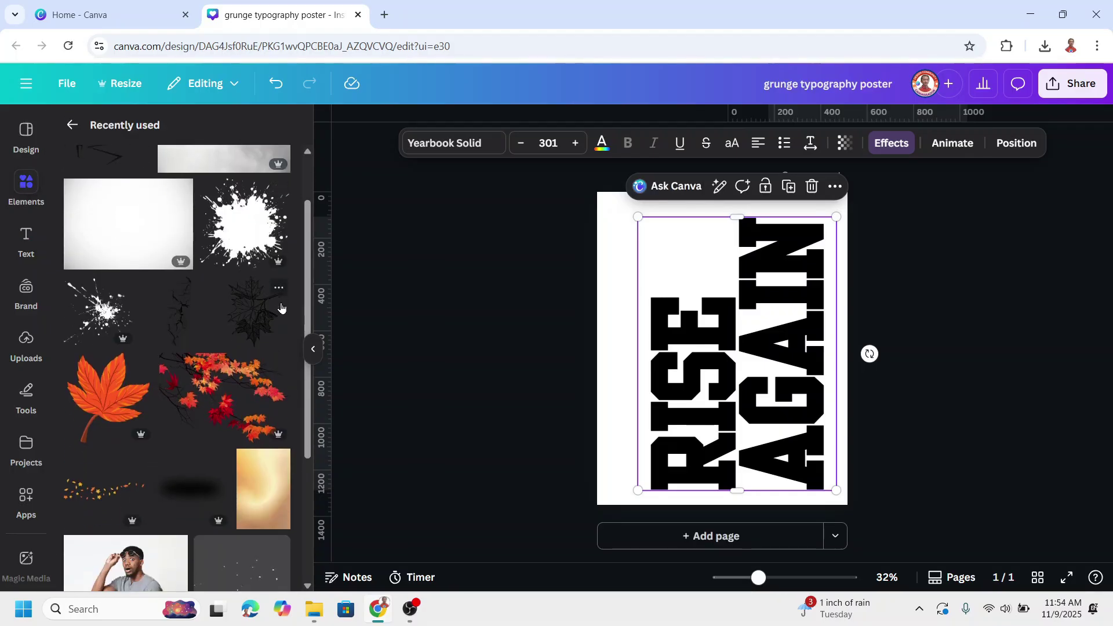
{"action": "left_click", "coordinate": [280, 190]}
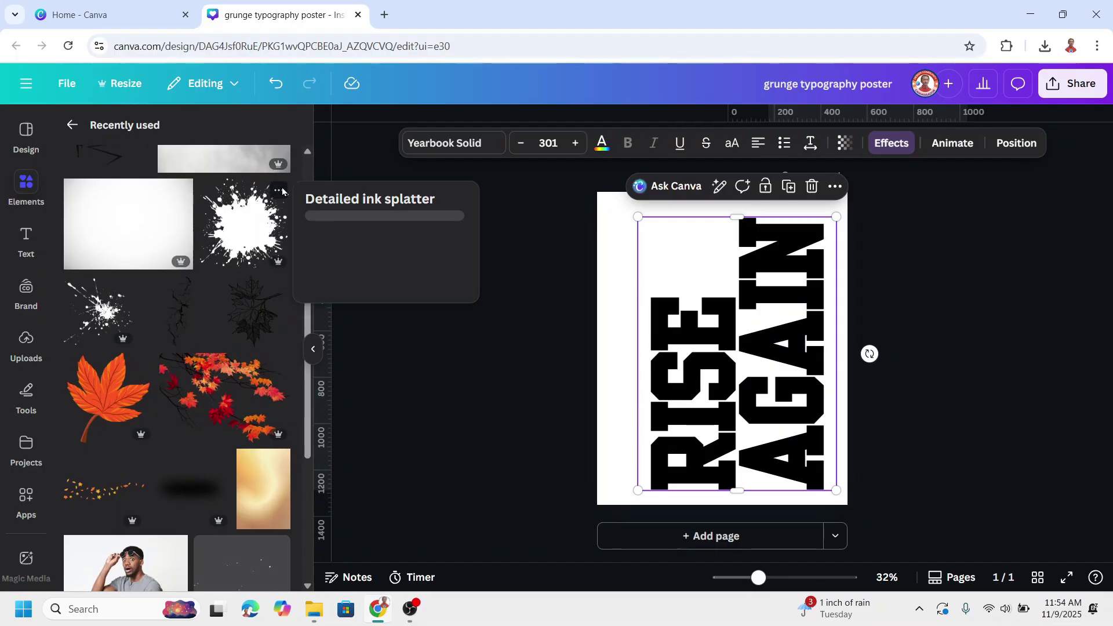
{"action": "left_click", "coordinate": [250, 238]}
{"action": "left_click", "coordinate": [251, 237]}
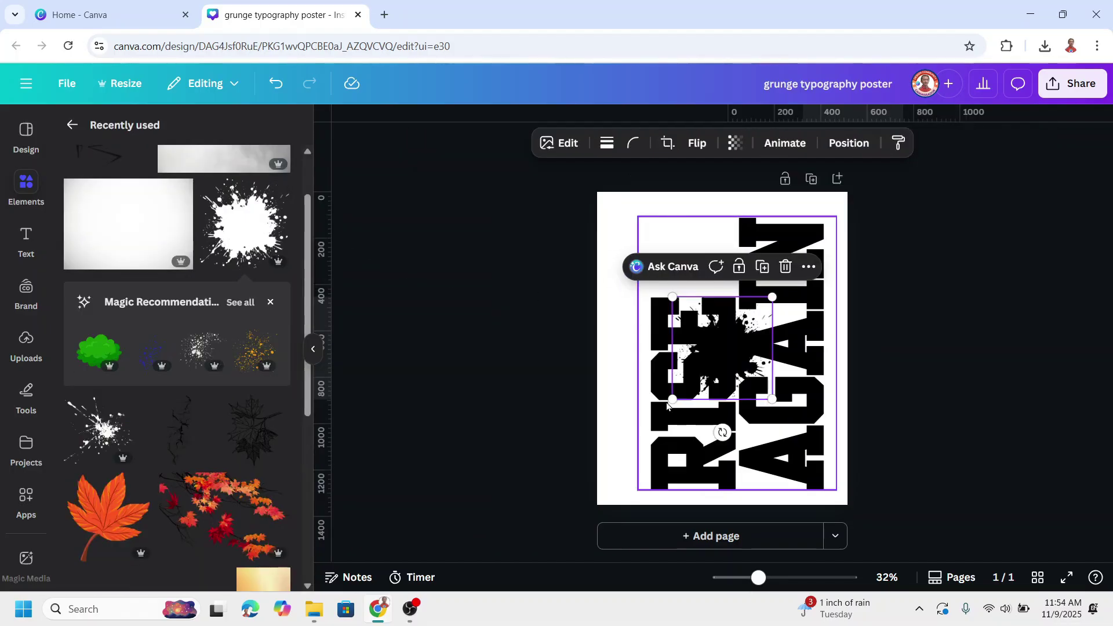
{"action": "left_click_drag", "start_coordinate": [672, 399], "coordinate": [704, 365]}
{"action": "left_click_drag", "start_coordinate": [742, 327], "coordinate": [736, 308]}
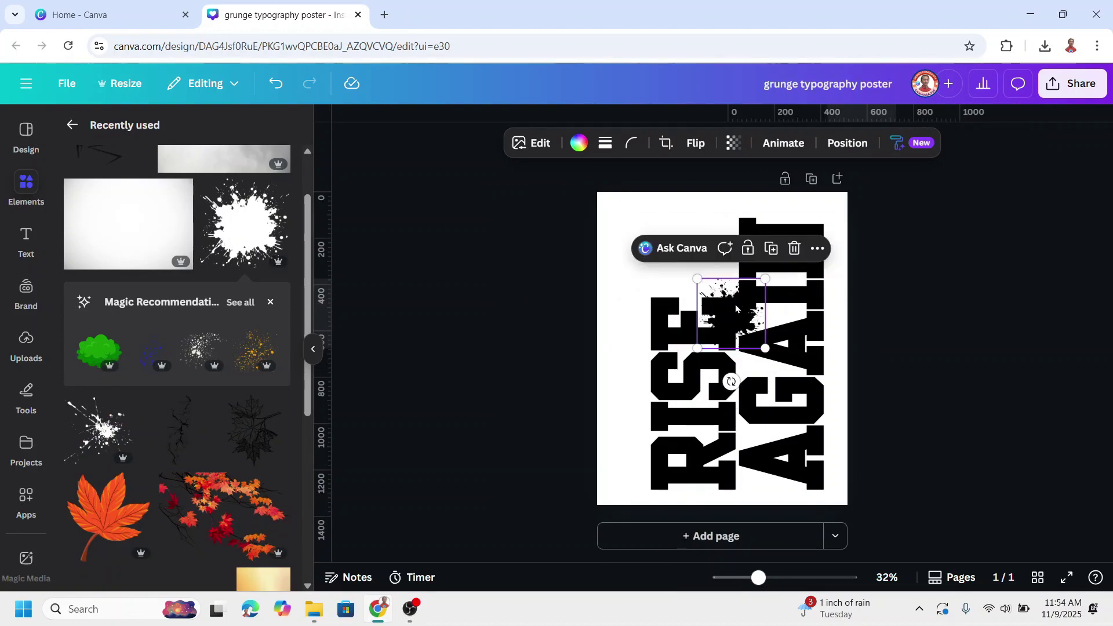
Insert the uploaded photo of the football player in the rain and set its transparency to 61.
{"action": "left_click", "coordinate": [26, 345]}
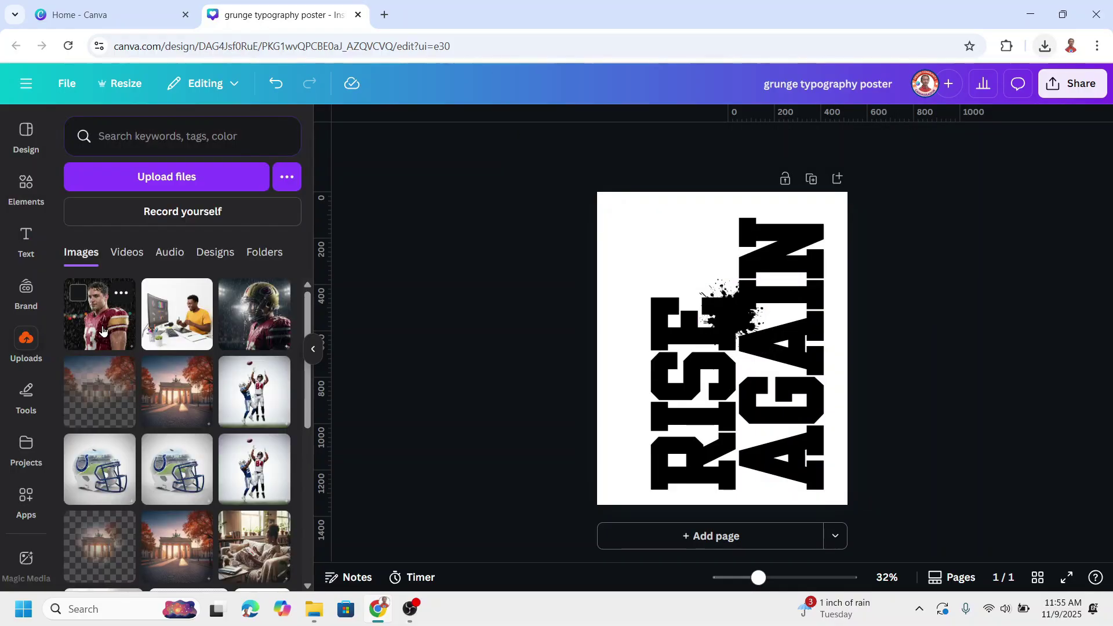
{"action": "left_click", "coordinate": [99, 313]}
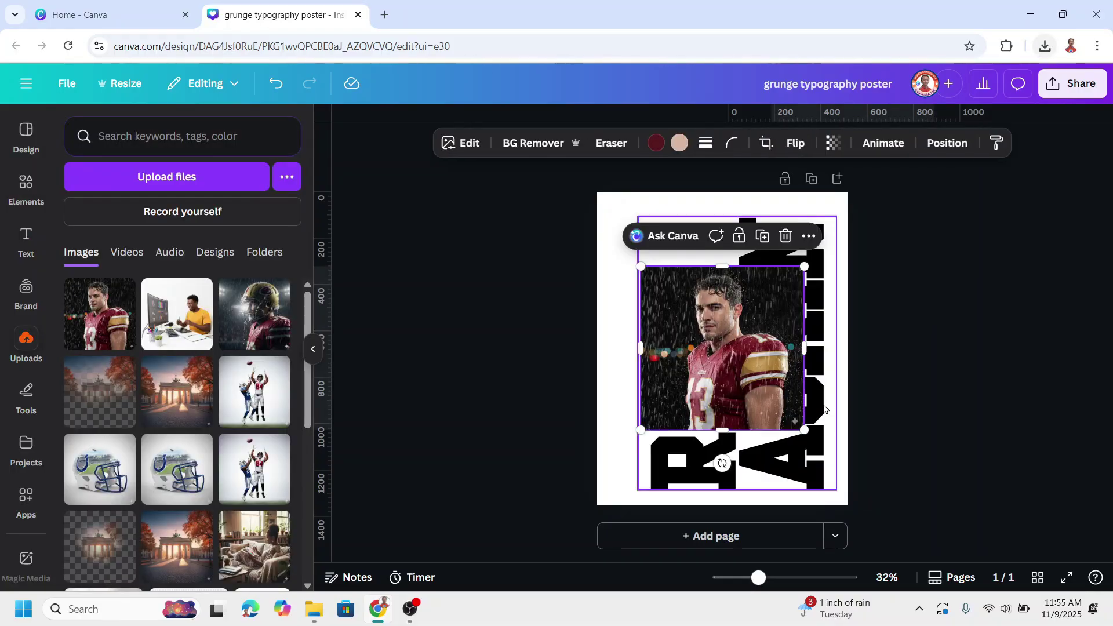
{"action": "left_click", "coordinate": [832, 149]}
{"action": "left_click_drag", "start_coordinate": [870, 202], "coordinate": [825, 204]}
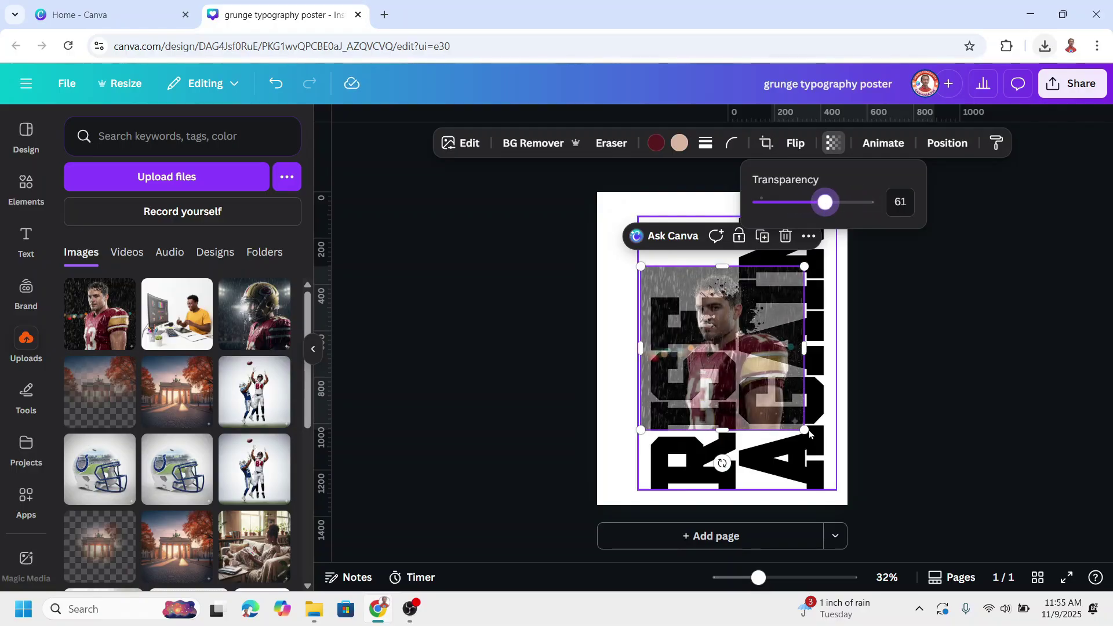
Enlarge the player photo to cover most of the page and shift it so the player sits behind AGAIN.
{"action": "left_click_drag", "start_coordinate": [806, 431], "coordinate": [870, 497]}
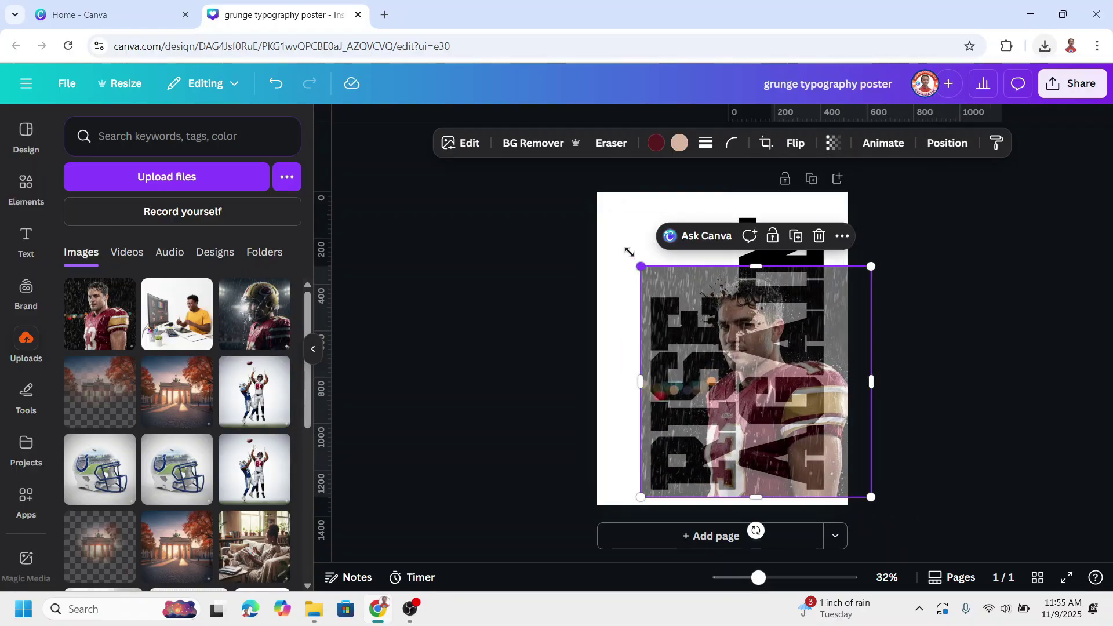
{"action": "left_click_drag", "start_coordinate": [638, 264], "coordinate": [563, 176]}
{"action": "left_click_drag", "start_coordinate": [680, 256], "coordinate": [726, 281]}
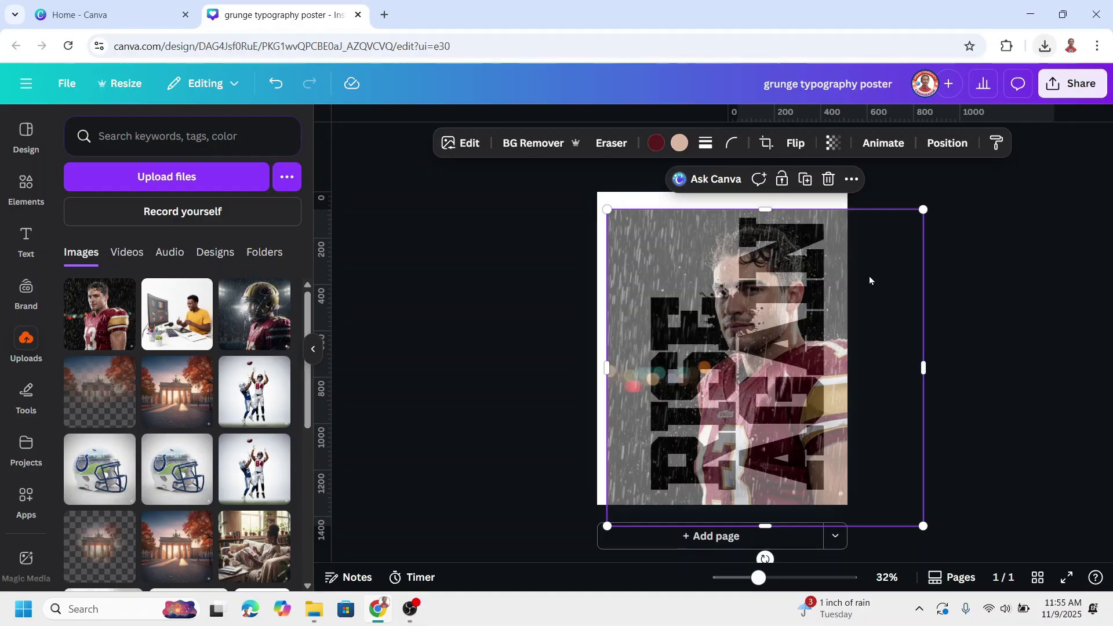
Send the player photo behind the heading and the ink splatter.
{"action": "right_click", "coordinate": [869, 281]}
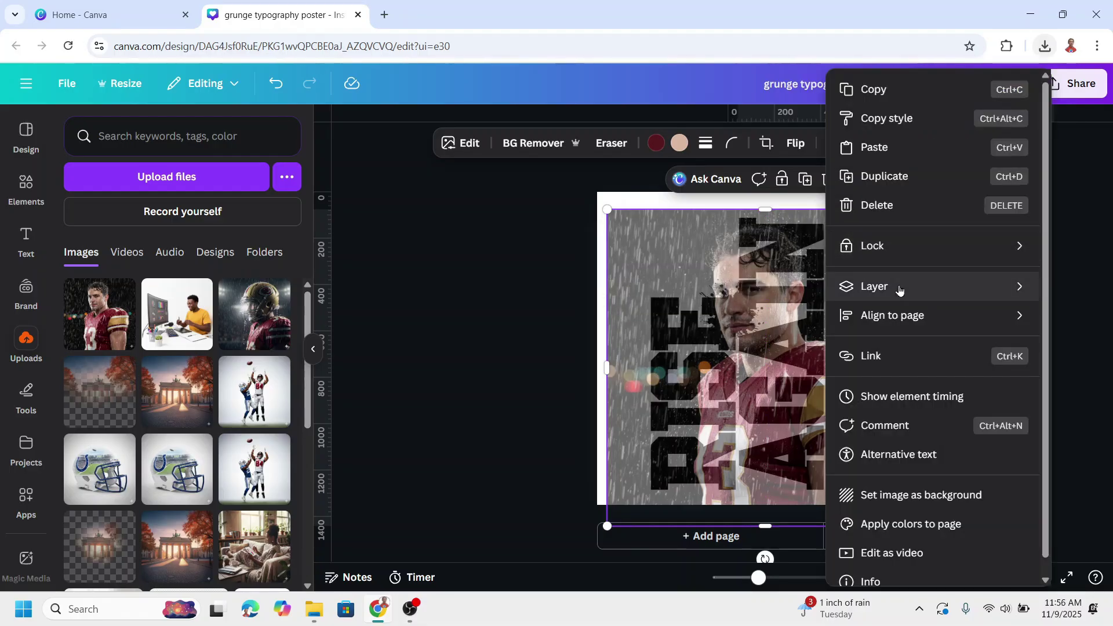
{"action": "mouse_move", "coordinate": [899, 289]}
{"action": "left_click", "coordinate": [735, 375]}
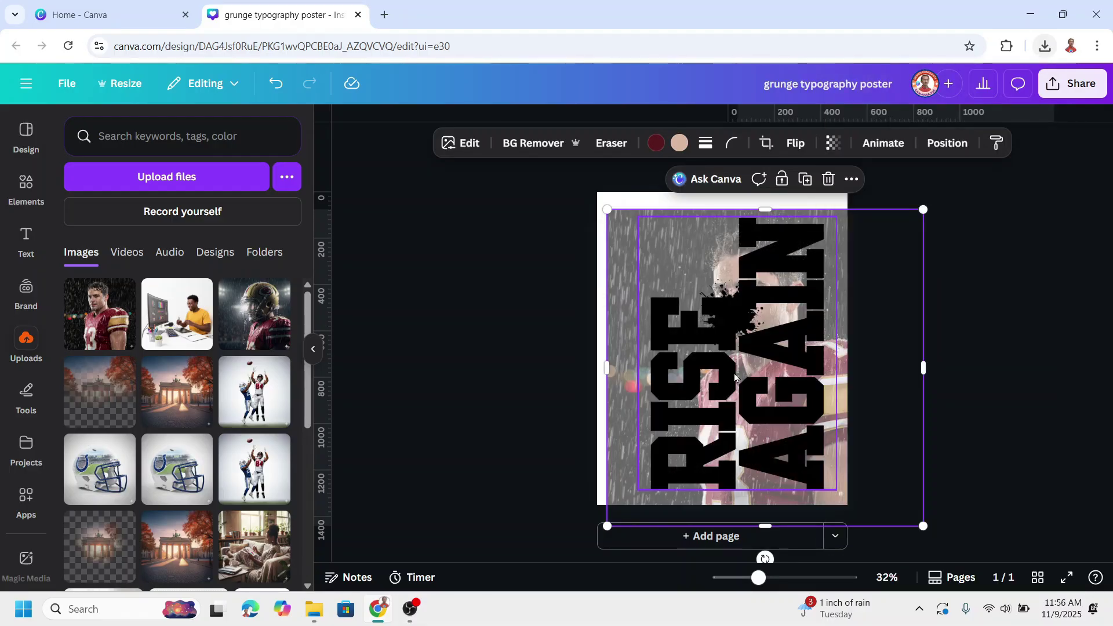
Move the ink splatter slightly higher, over the player's face between the end of RISE and AGAIN.
{"action": "left_click", "coordinate": [1041, 237]}
{"action": "left_click_drag", "start_coordinate": [731, 315], "coordinate": [777, 289]}
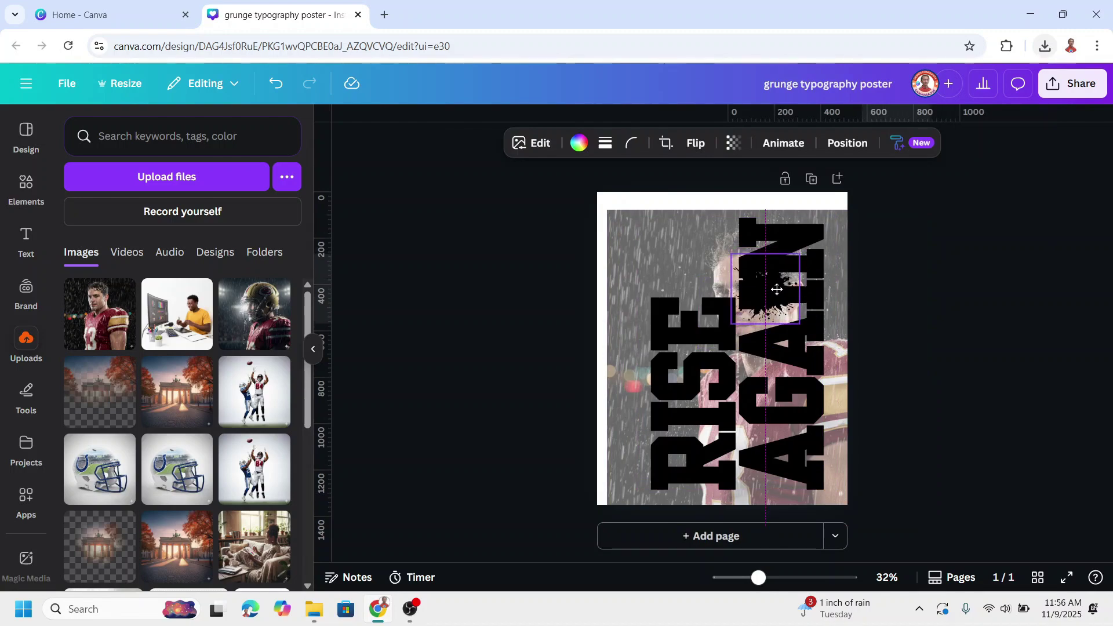
{"action": "left_click_drag", "start_coordinate": [776, 289], "coordinate": [748, 294]}
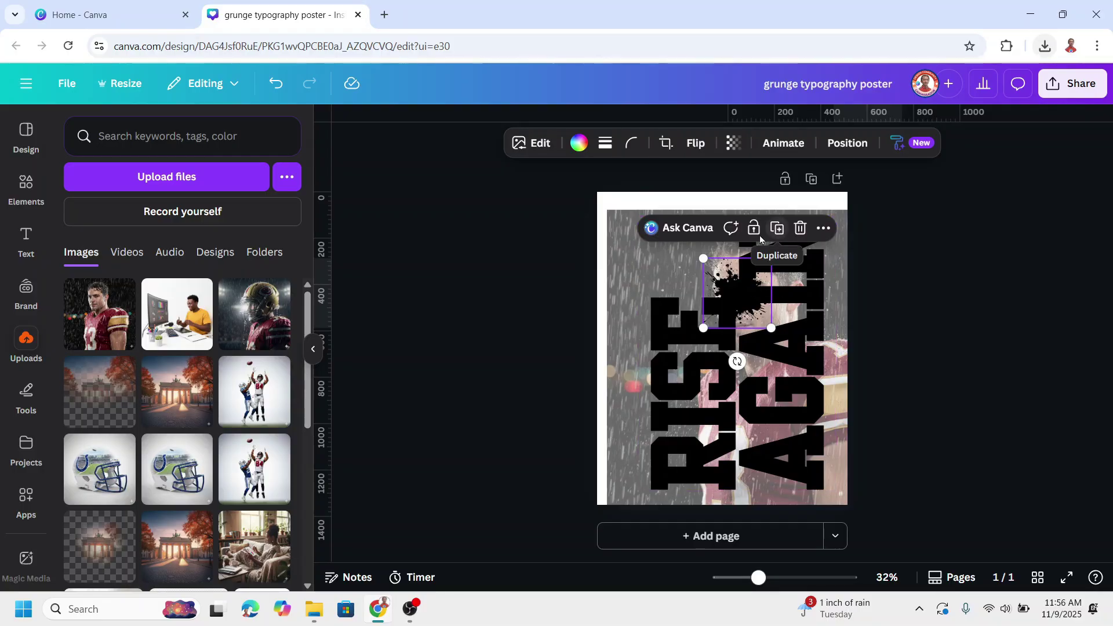
Duplicate the black ink splatter and spread the copies over the edges of RISE and AGAIN, shrinking one onto AGAIN.
{"action": "left_click", "coordinate": [776, 227]}
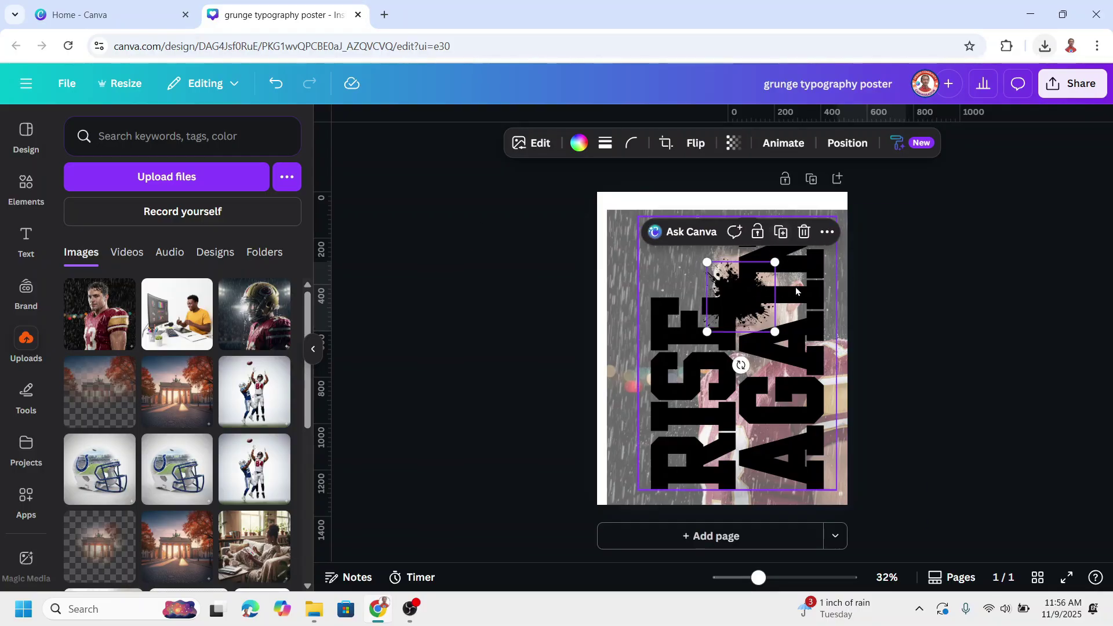
{"action": "left_click_drag", "start_coordinate": [755, 293], "coordinate": [757, 364]}
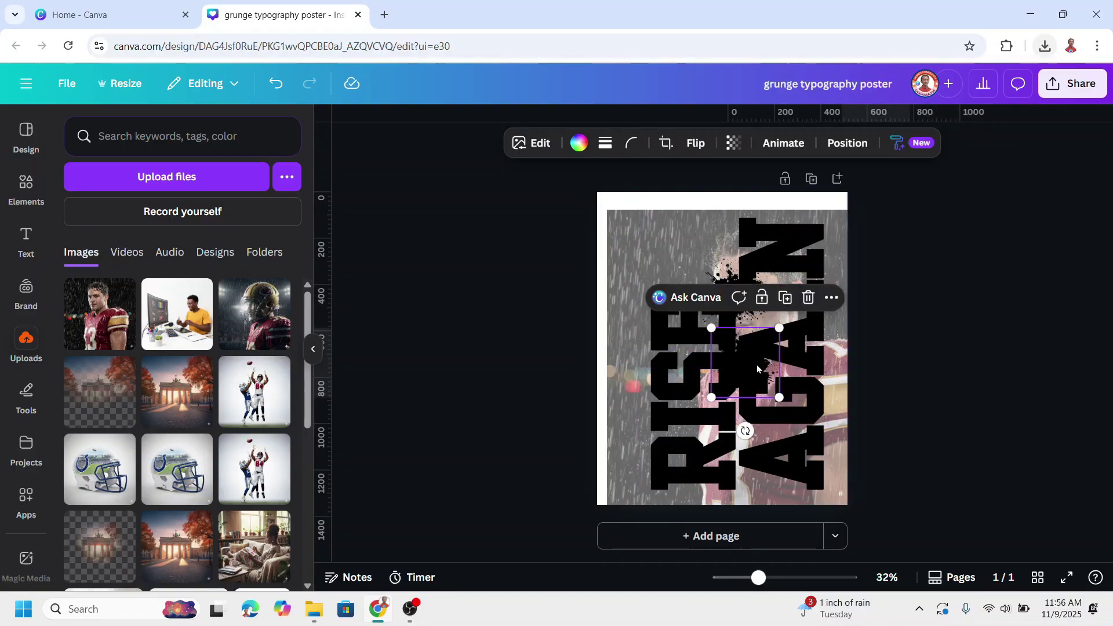
{"action": "left_click", "coordinate": [785, 297]}
{"action": "left_click_drag", "start_coordinate": [765, 413], "coordinate": [663, 412]}
{"action": "left_click_drag", "start_coordinate": [616, 467], "coordinate": [795, 336]}
{"action": "left_click", "coordinate": [697, 367]}
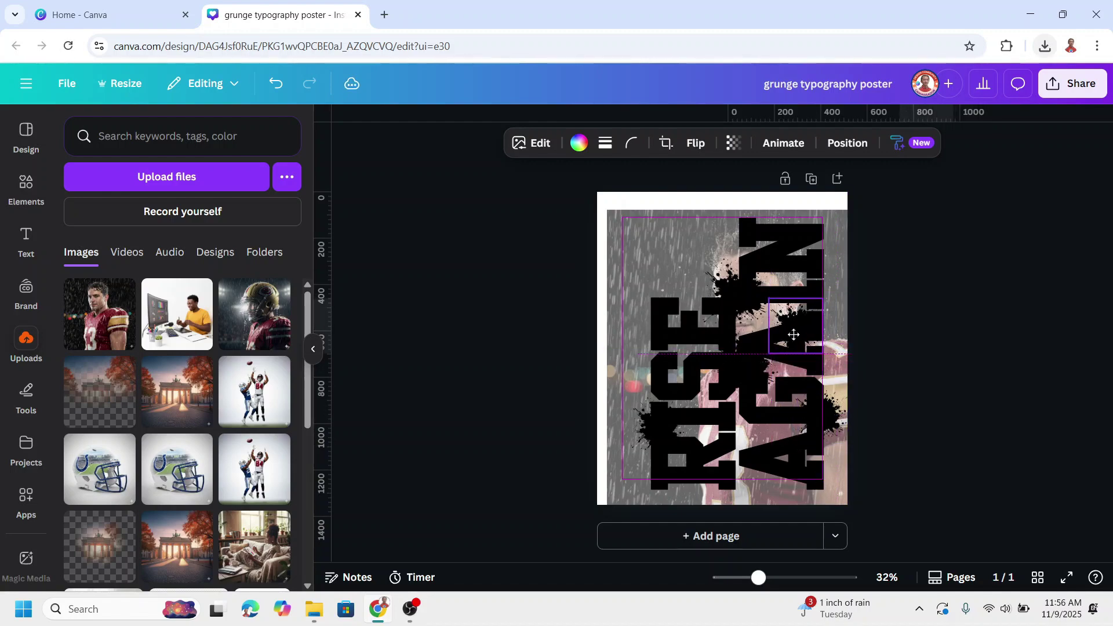
Add the finer sprayed splatter from the recently used elements in black and place copies around the ends of RISE and AGAIN.
{"action": "left_click", "coordinate": [15, 192]}
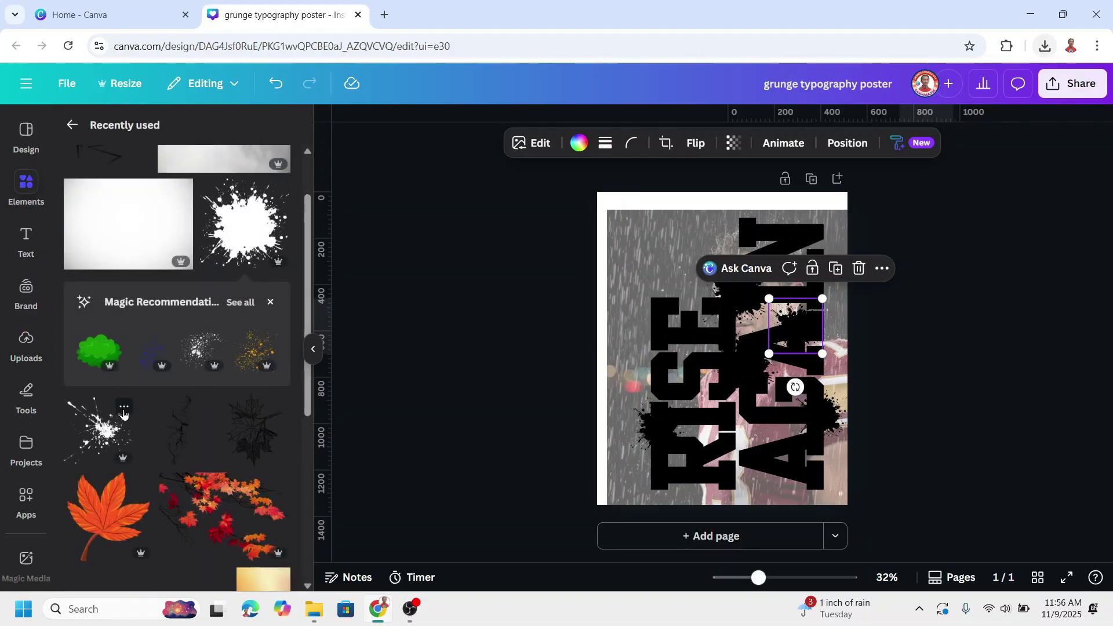
{"action": "left_click", "coordinate": [95, 433]}
{"action": "left_click_drag", "start_coordinate": [734, 359], "coordinate": [679, 289]}
{"action": "left_click_drag", "start_coordinate": [598, 349], "coordinate": [621, 330]}
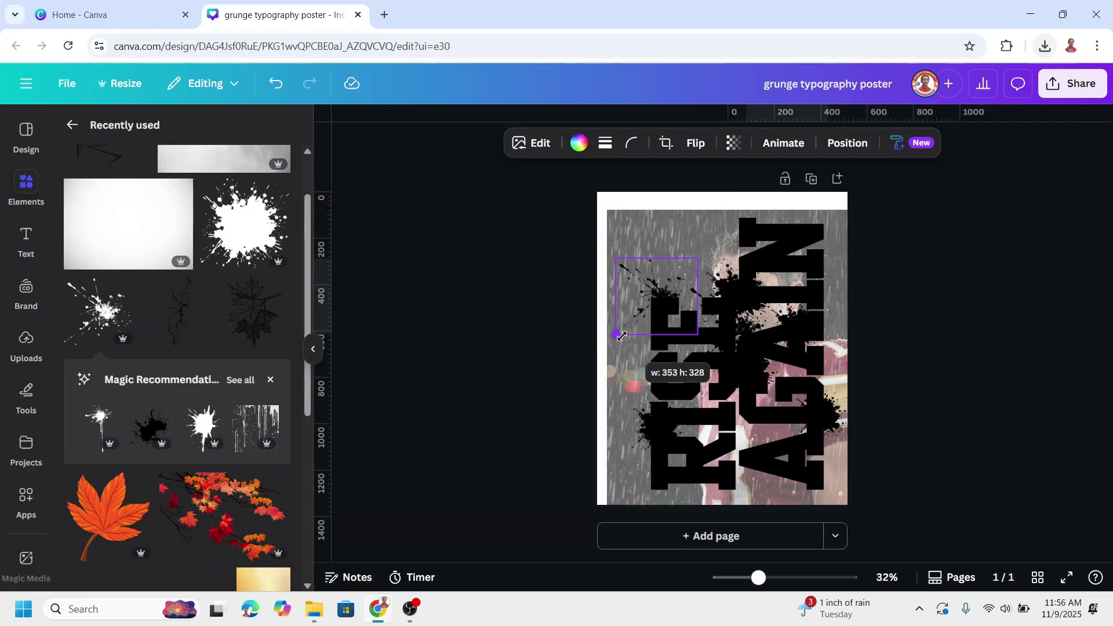
{"action": "left_click_drag", "start_coordinate": [583, 277], "coordinate": [815, 255]}
{"action": "left_click", "coordinate": [923, 252]}
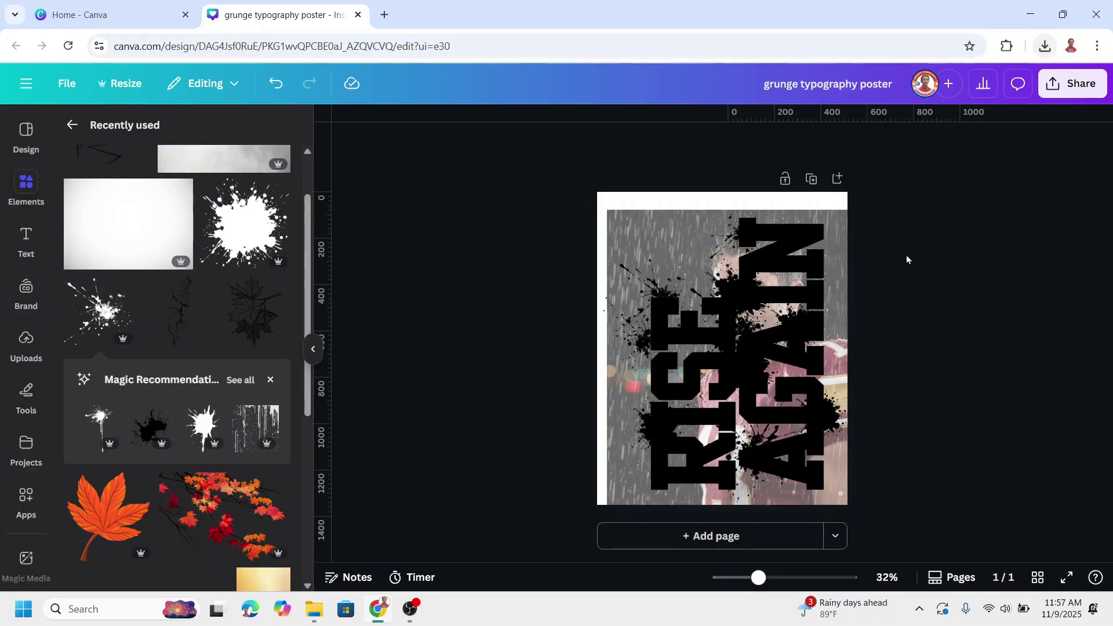
Set the football player photo's transparency to 0 so that only the lettering and splatters show.
{"action": "left_click", "coordinate": [615, 210]}
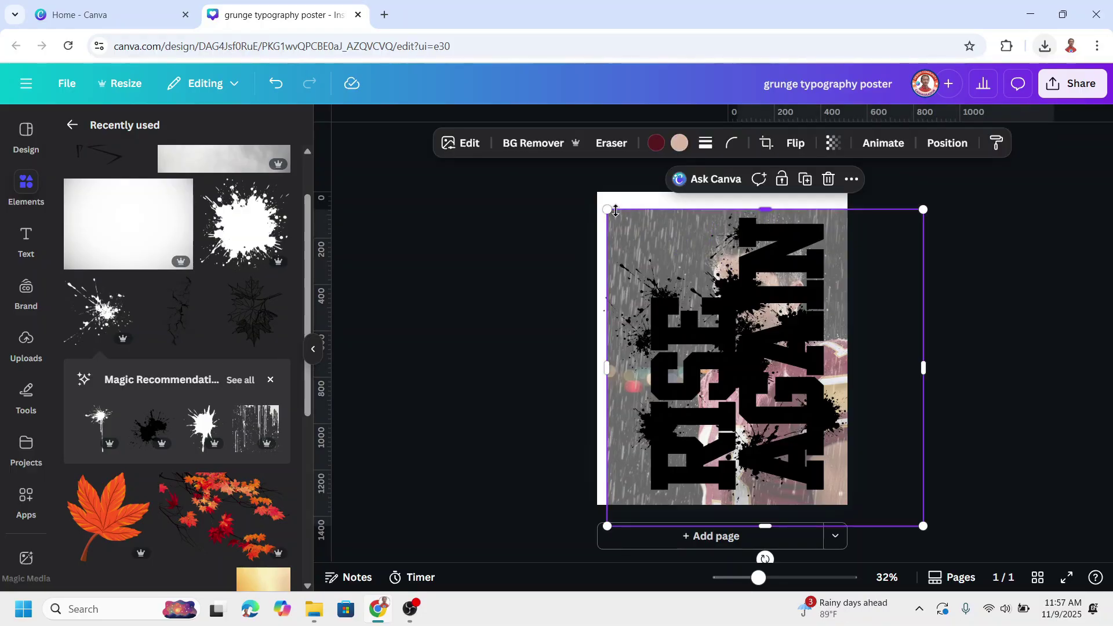
{"action": "left_click", "coordinate": [831, 145]}
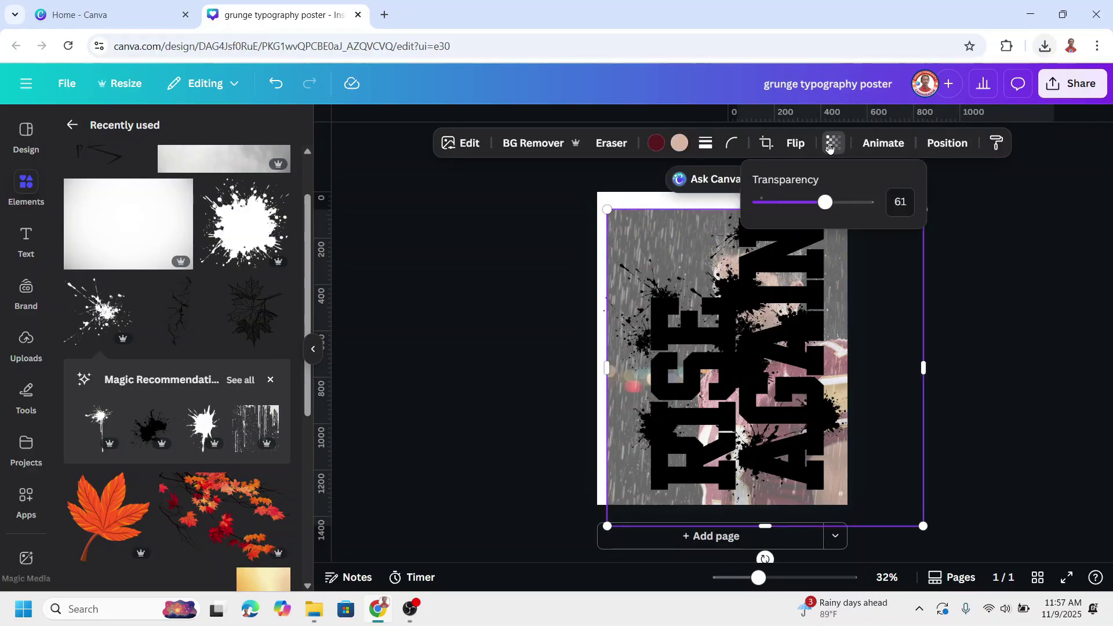
{"action": "left_click_drag", "start_coordinate": [818, 217], "coordinate": [708, 210]}
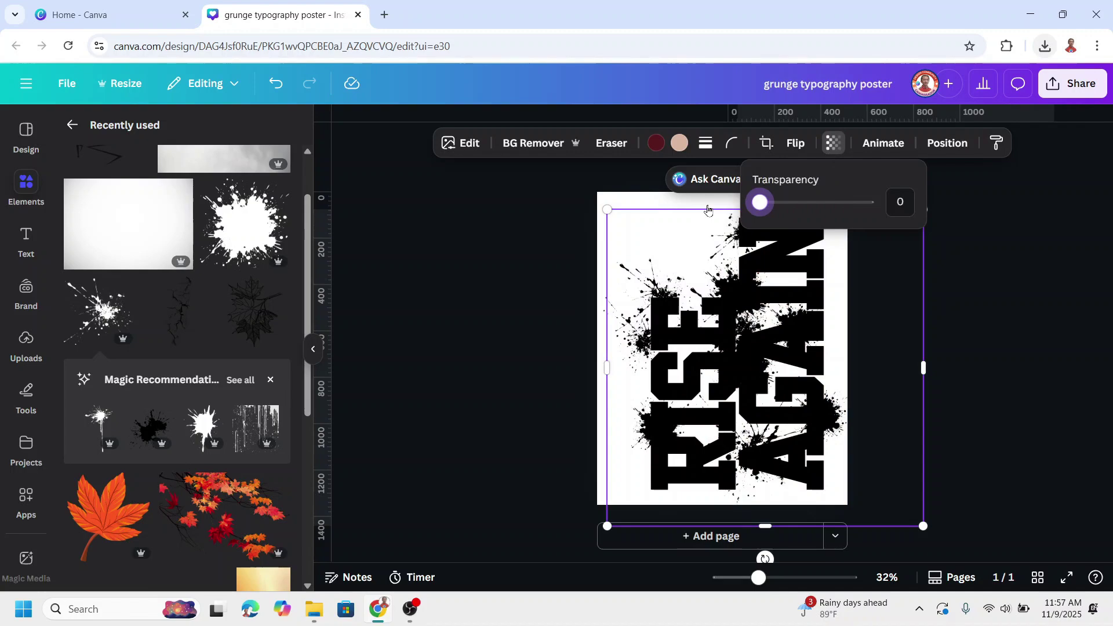
{"action": "left_click", "coordinate": [1023, 288]}
{"action": "left_click", "coordinate": [976, 228]}
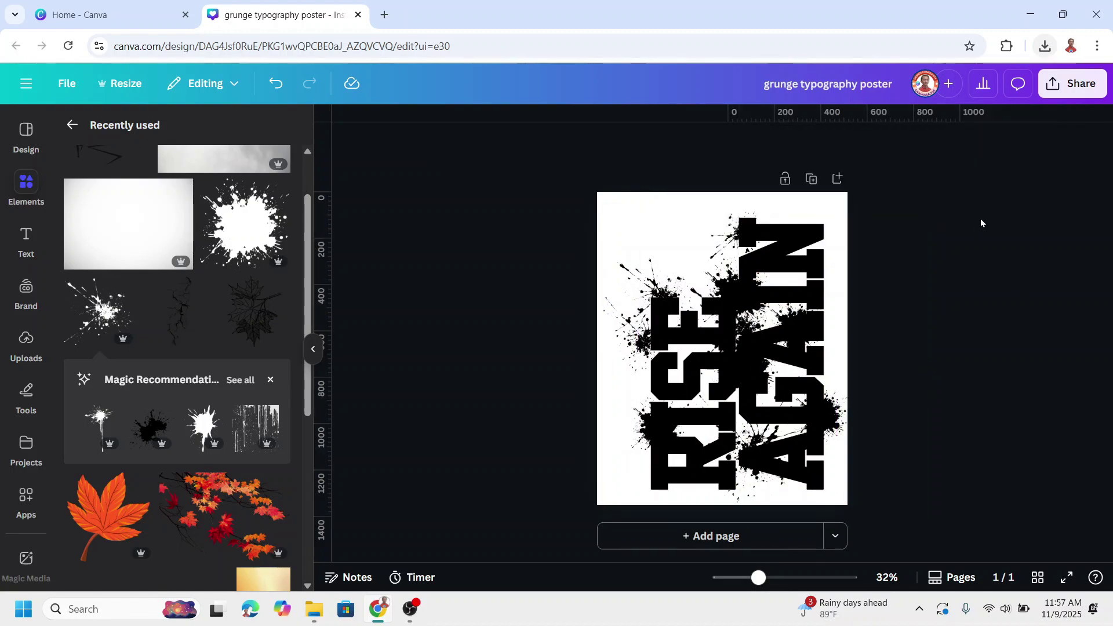
Download the lettering with splatters as a PNG at size 1 with a transparent background.
{"action": "left_click", "coordinate": [1066, 87]}
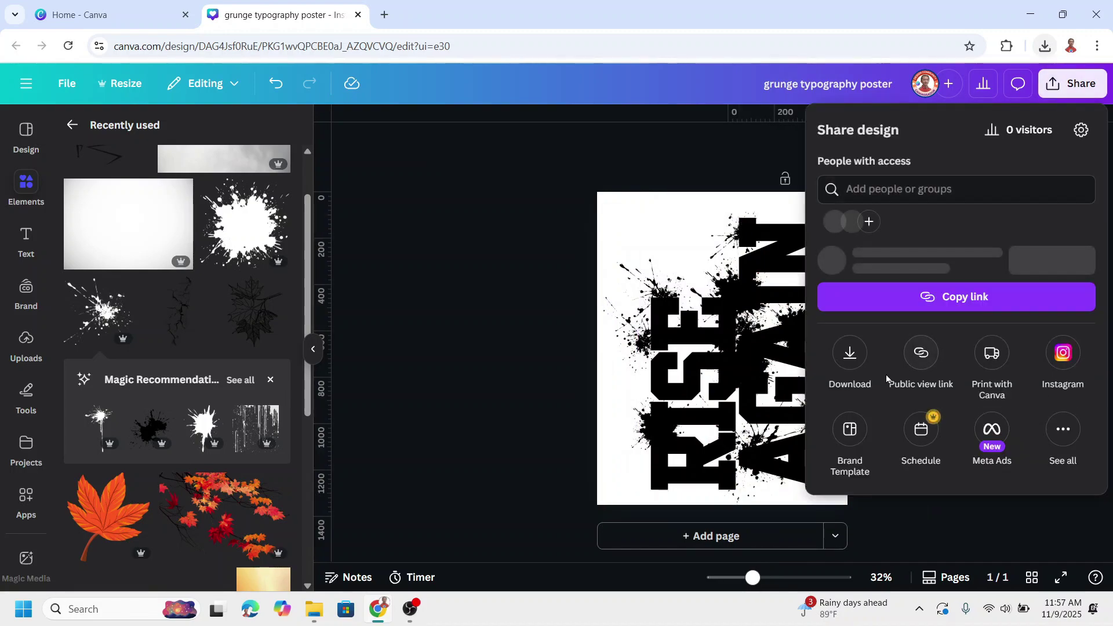
{"action": "left_click", "coordinate": [850, 383]}
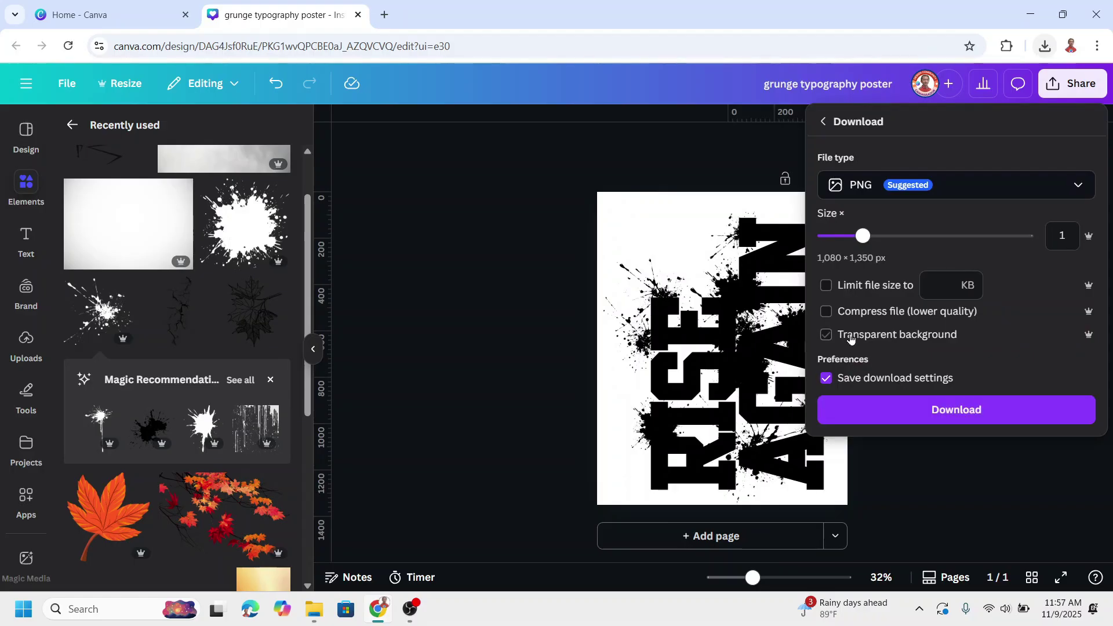
{"action": "left_click", "coordinate": [826, 334]}
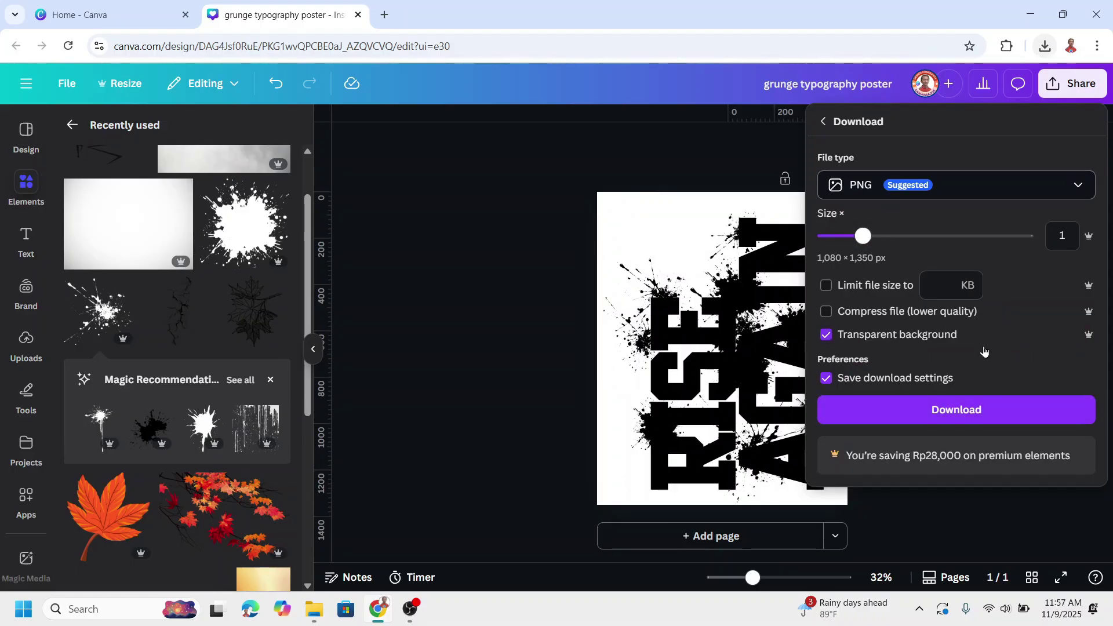
{"action": "left_click", "coordinate": [965, 411]}
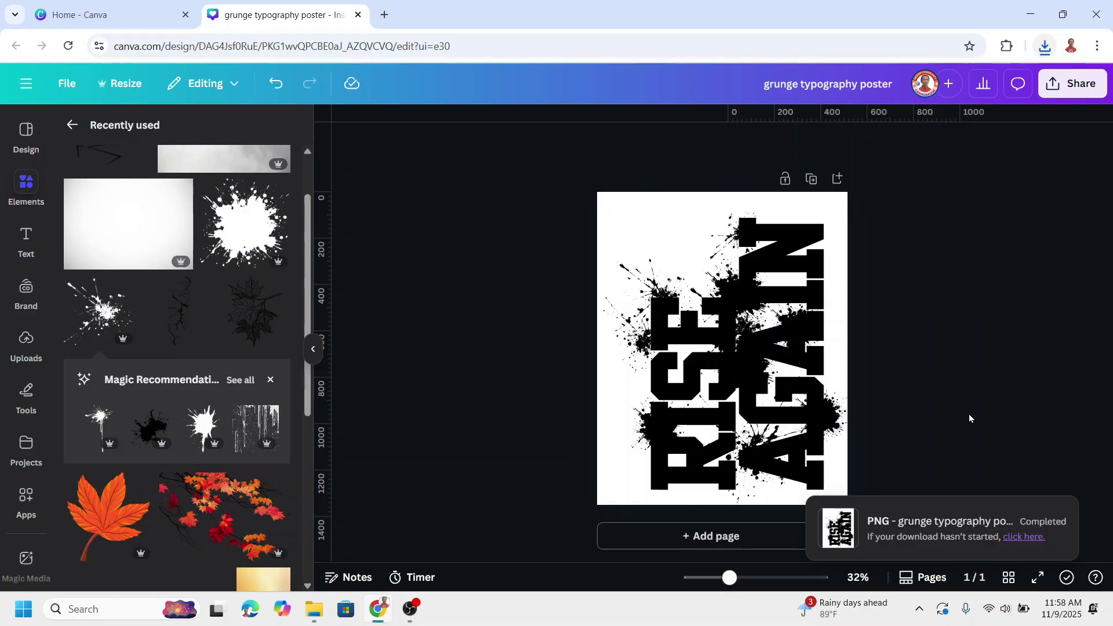
Add a rounded square shape and enlarge it until it covers the whole page.
{"action": "left_click", "coordinate": [72, 124]}
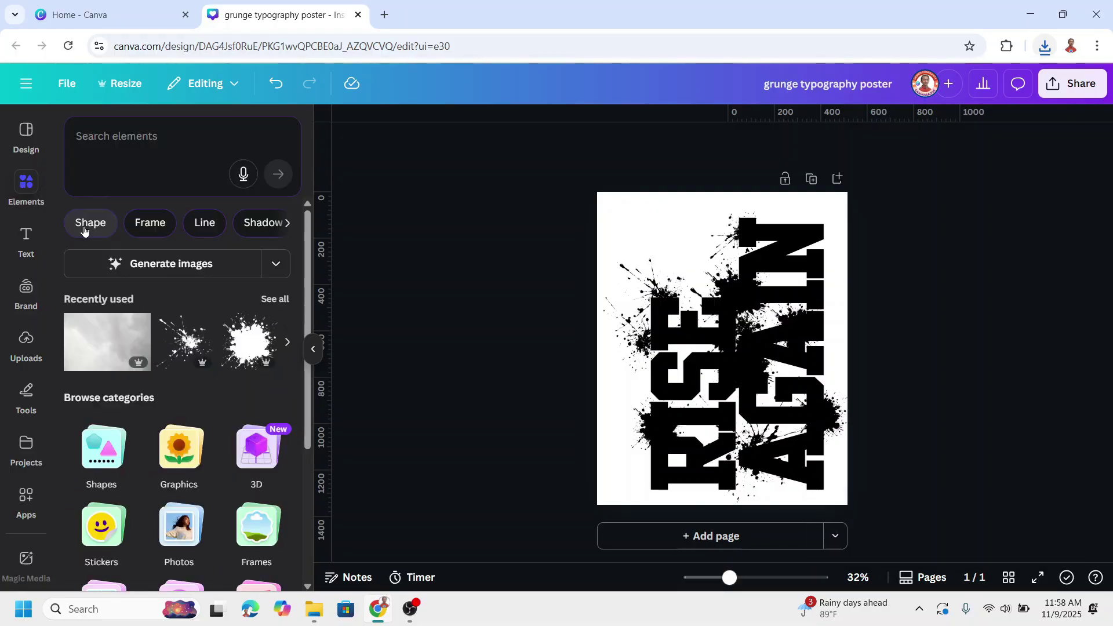
{"action": "left_click", "coordinate": [84, 227]}
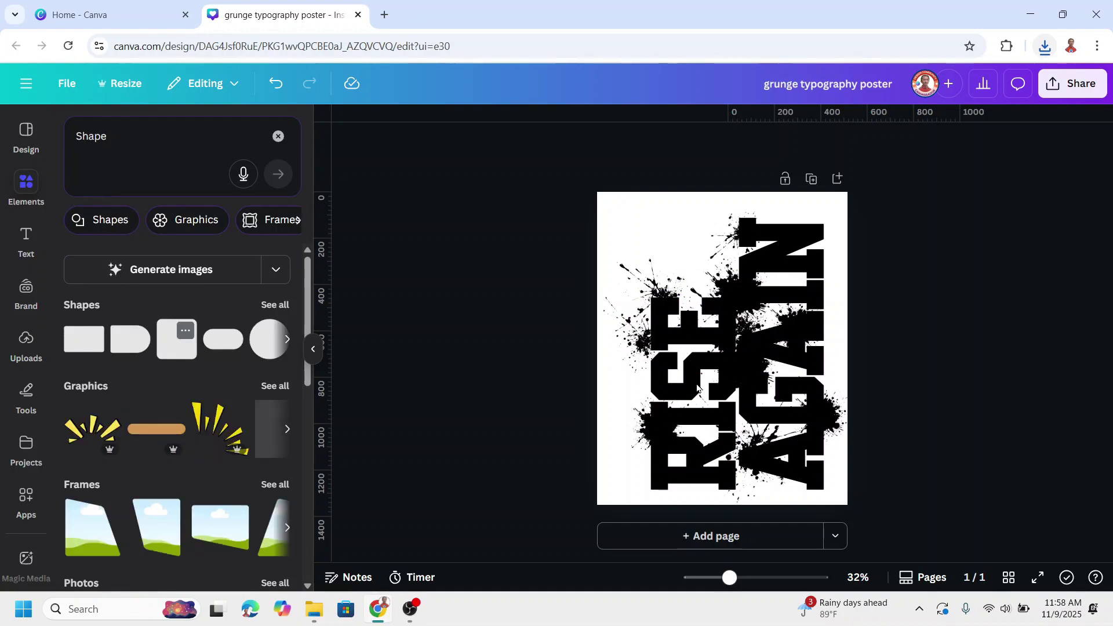
{"action": "left_click_drag", "start_coordinate": [743, 363], "coordinate": [665, 255]}
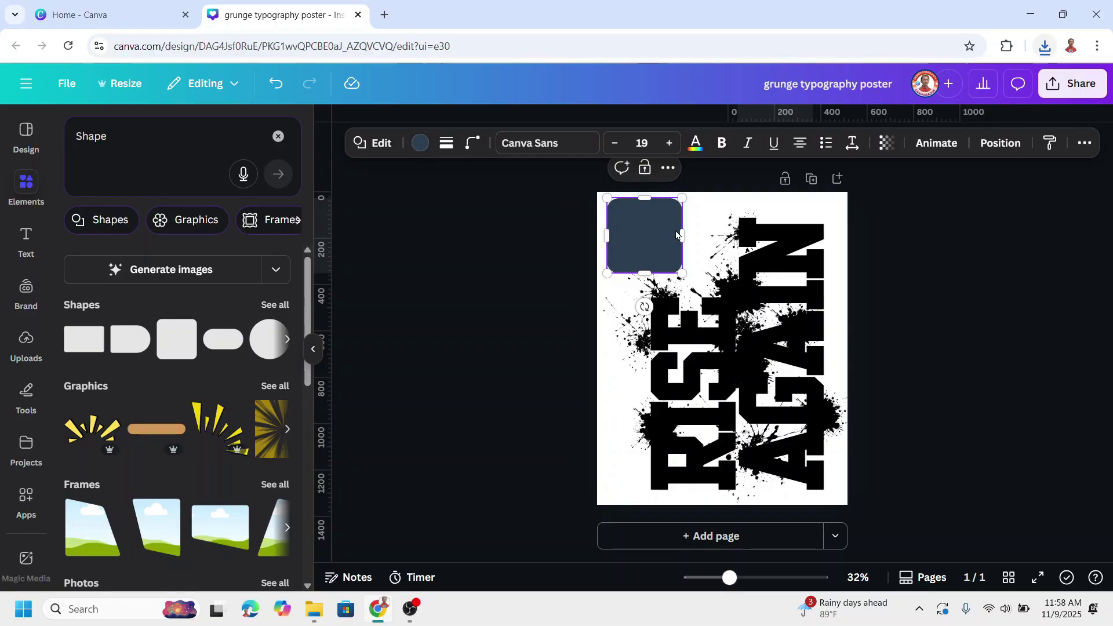
{"action": "key", "text": "Tab"}
{"action": "left_click_drag", "start_coordinate": [645, 228], "coordinate": [873, 512]}
Fill the page-covering shape with a white-to-gray gradient running diagonally from the upper-left corner.
{"action": "left_click", "coordinate": [420, 143]}
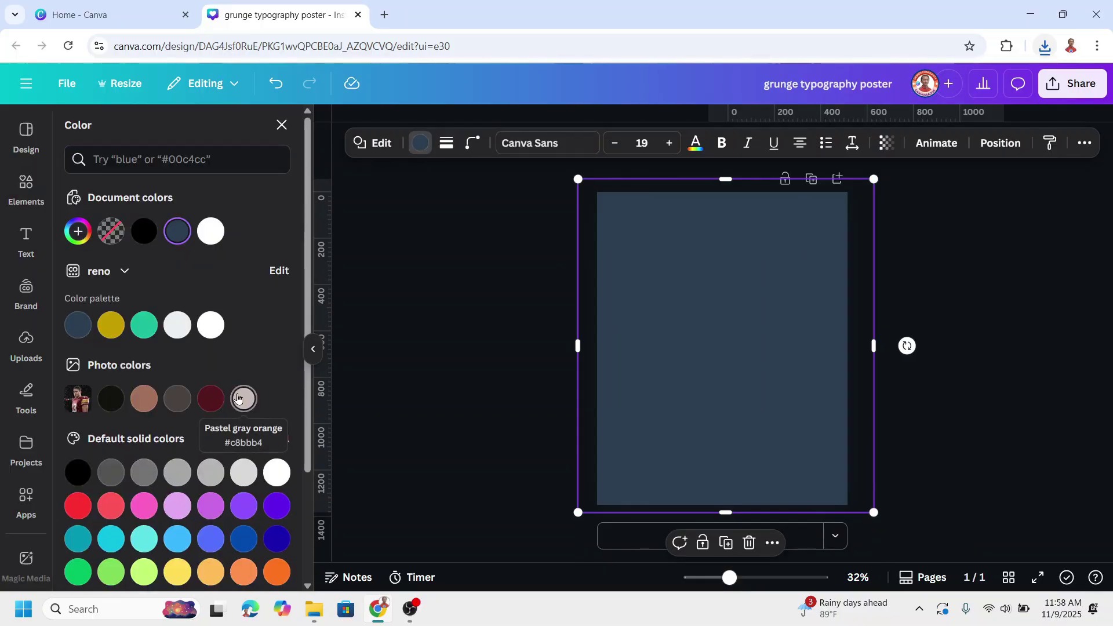
{"action": "left_click", "coordinate": [212, 232]}
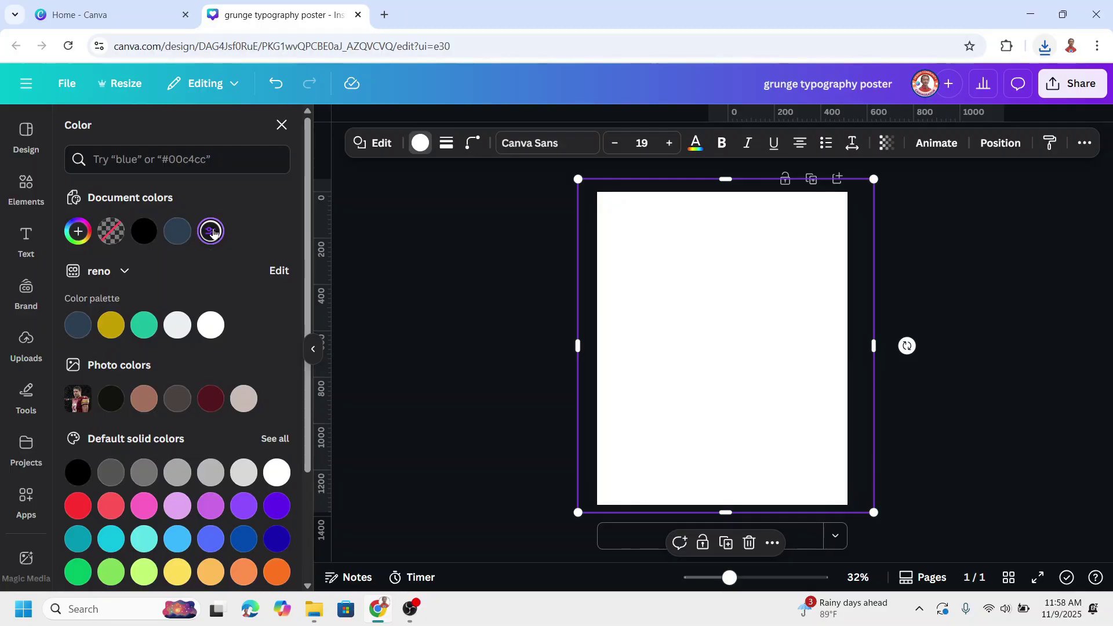
{"action": "left_click", "coordinate": [212, 231]}
{"action": "left_click", "coordinate": [225, 270]}
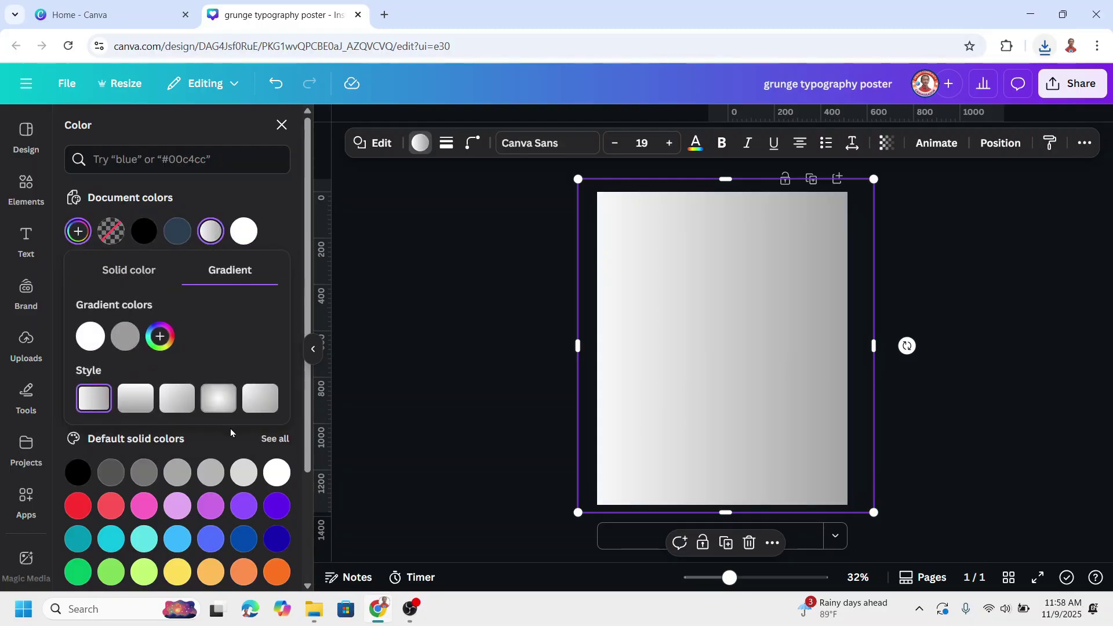
{"action": "left_click", "coordinate": [174, 399]}
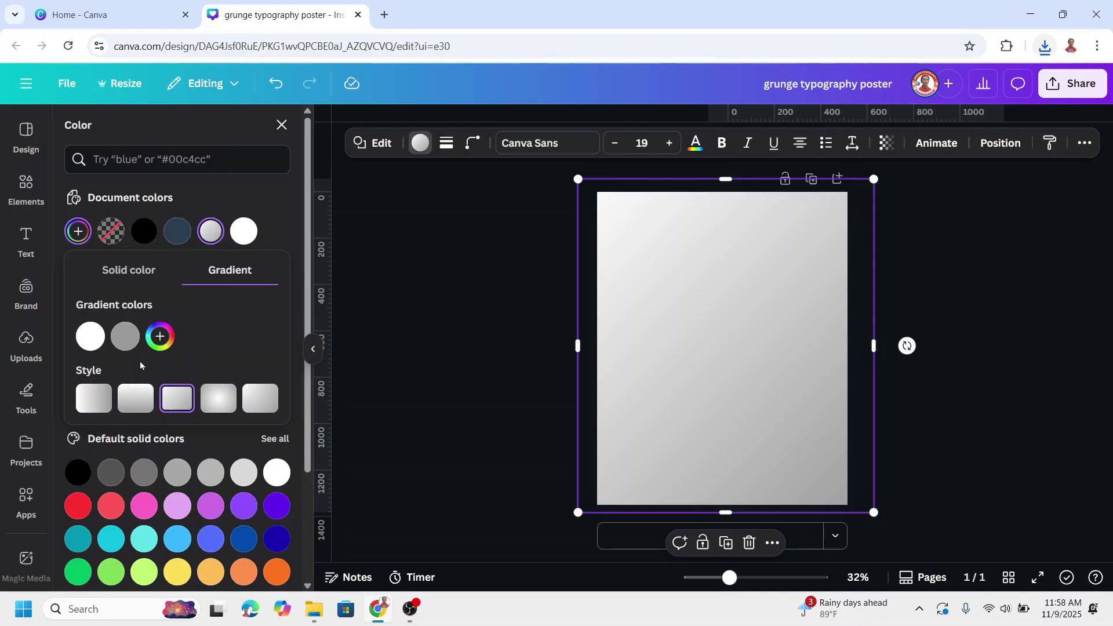
Lighten the gradient's gray end color to about #CBCBCB.
{"action": "left_click", "coordinate": [123, 341]}
{"action": "left_click_drag", "start_coordinate": [126, 406], "coordinate": [125, 386]}
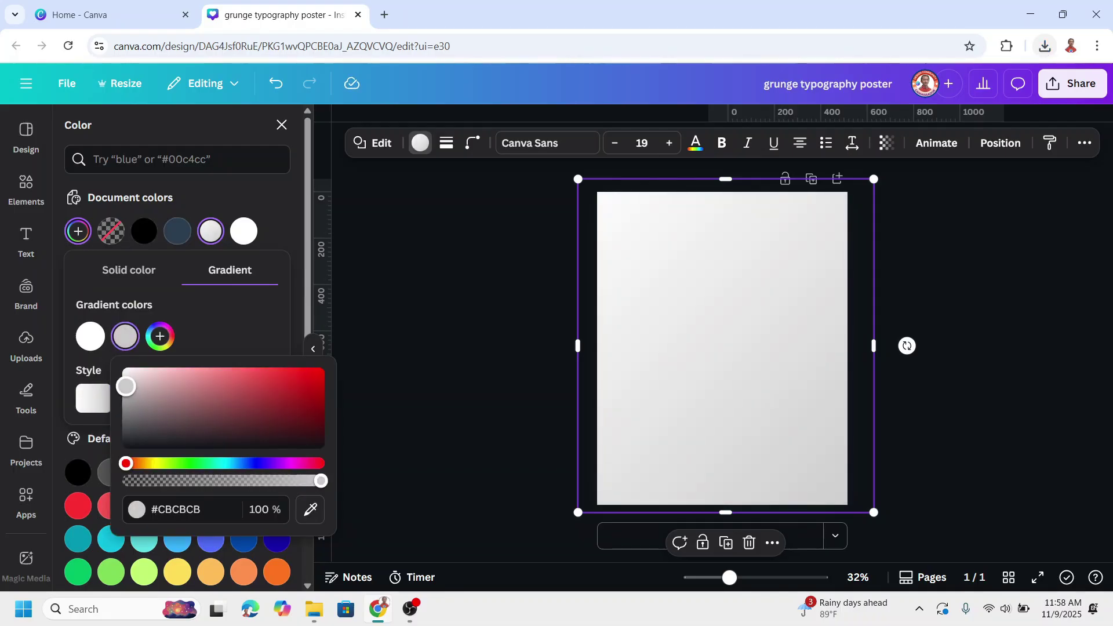
{"action": "left_click_drag", "start_coordinate": [122, 389], "coordinate": [123, 386]}
{"action": "left_click", "coordinate": [621, 292]}
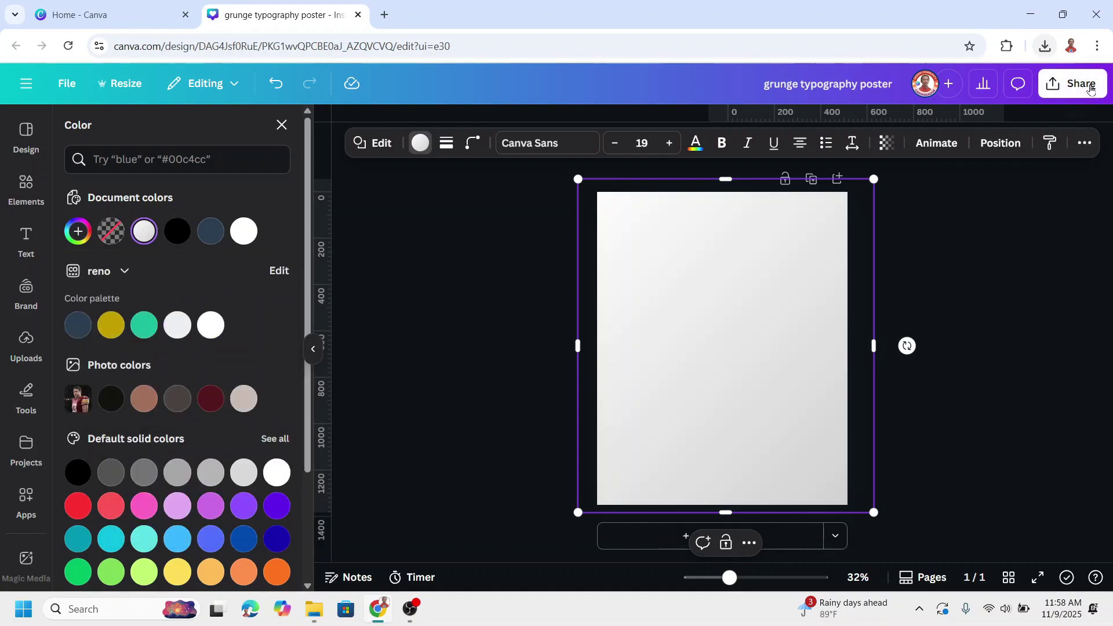
Download the page with the gradient background as a PNG at size 1.
{"action": "left_click", "coordinate": [1090, 87]}
{"action": "left_click", "coordinate": [851, 388]}
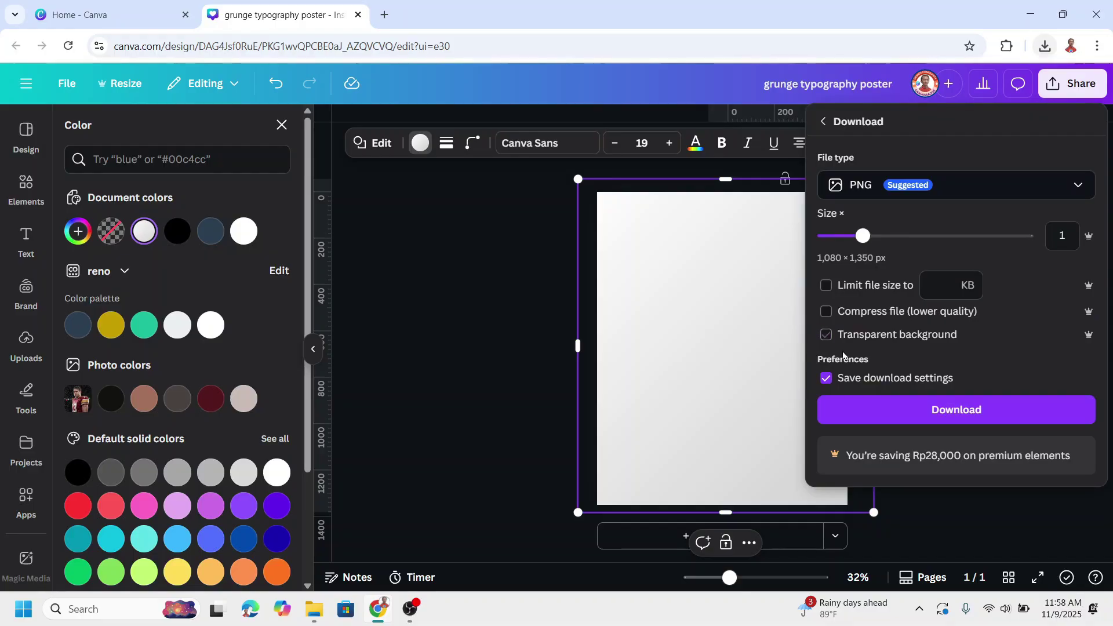
{"action": "left_click", "coordinate": [969, 408]}
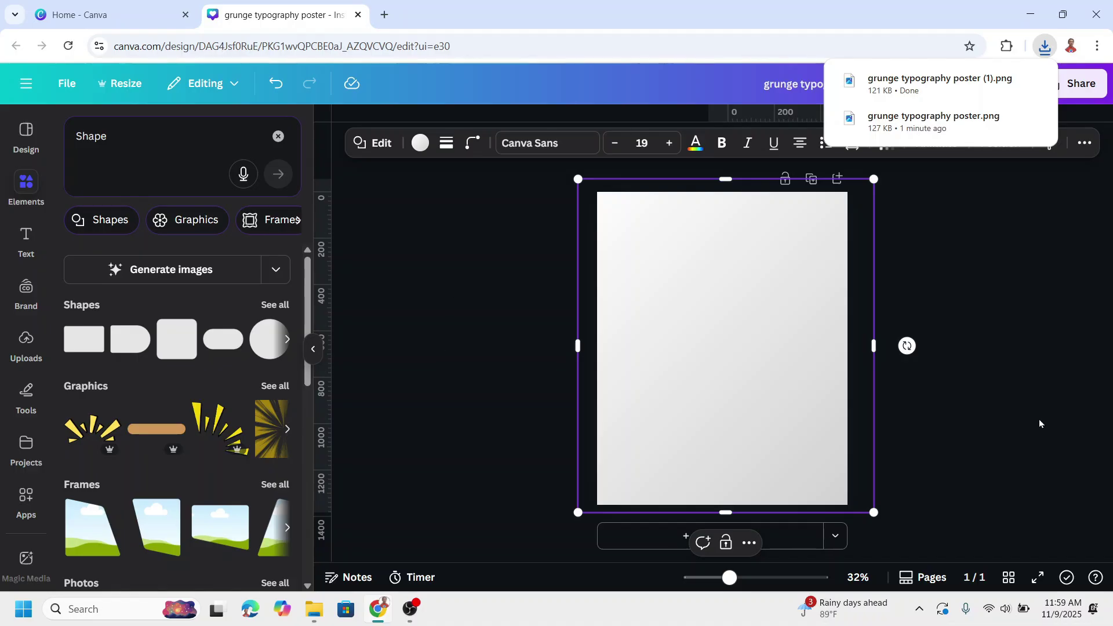
Add a blank second page and copy the invisible player photo from the first page's layers.
{"action": "left_click", "coordinate": [650, 543]}
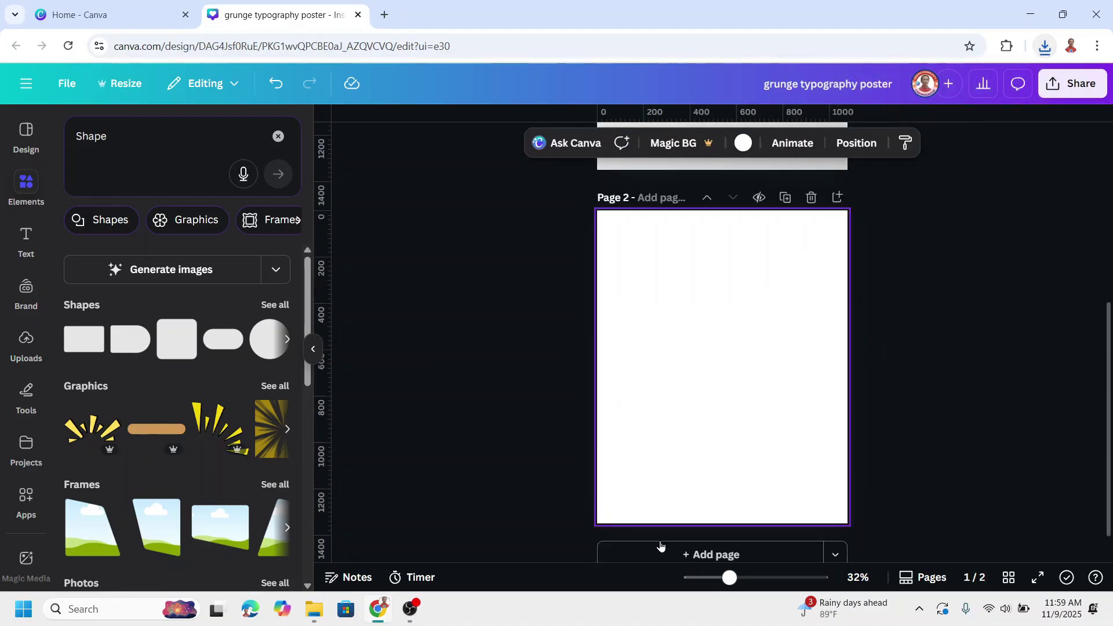
{"action": "left_click", "coordinate": [823, 144]}
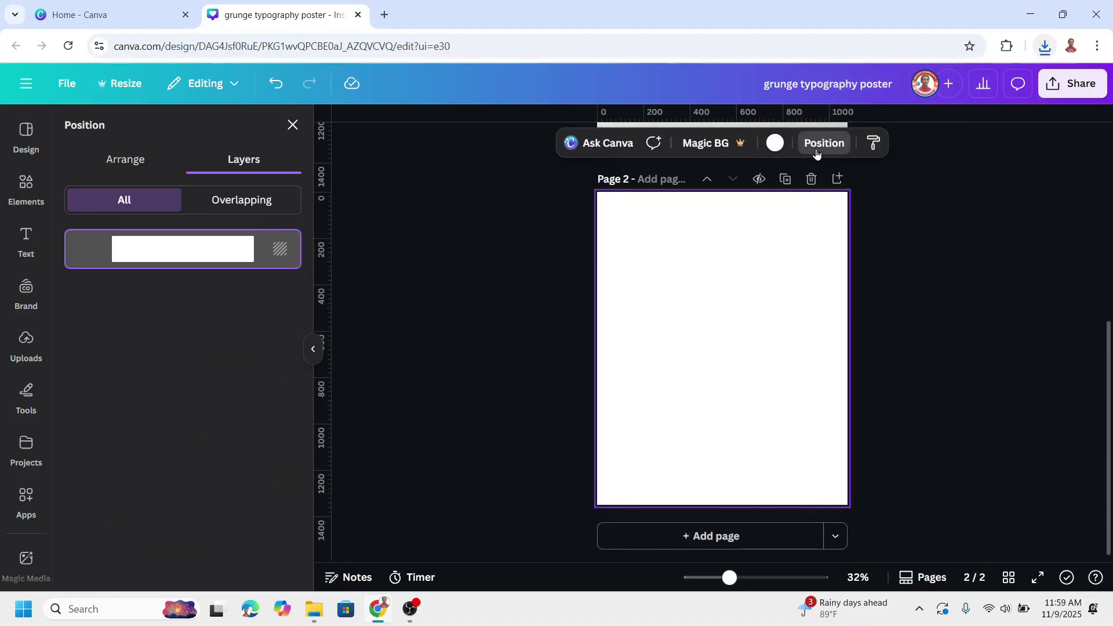
{"action": "scroll", "coordinate": [729, 362], "scroll_direction": "up", "scroll_amount": 5}
{"action": "left_click", "coordinate": [731, 358]}
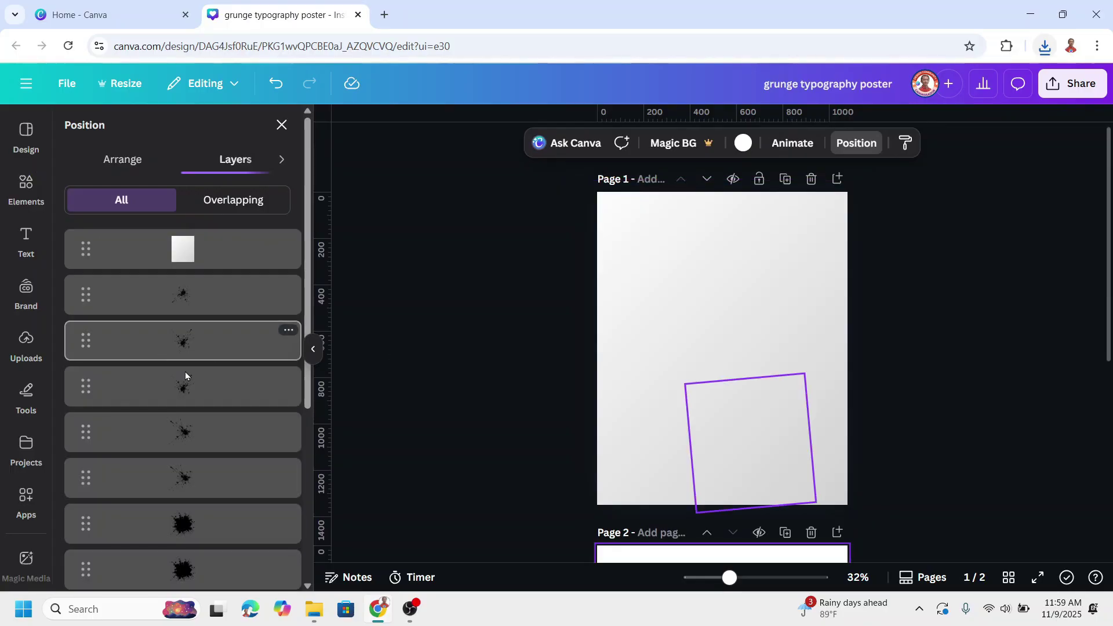
{"action": "scroll", "coordinate": [226, 404], "scroll_direction": "down", "scroll_amount": 5}
{"action": "left_click", "coordinate": [192, 514]}
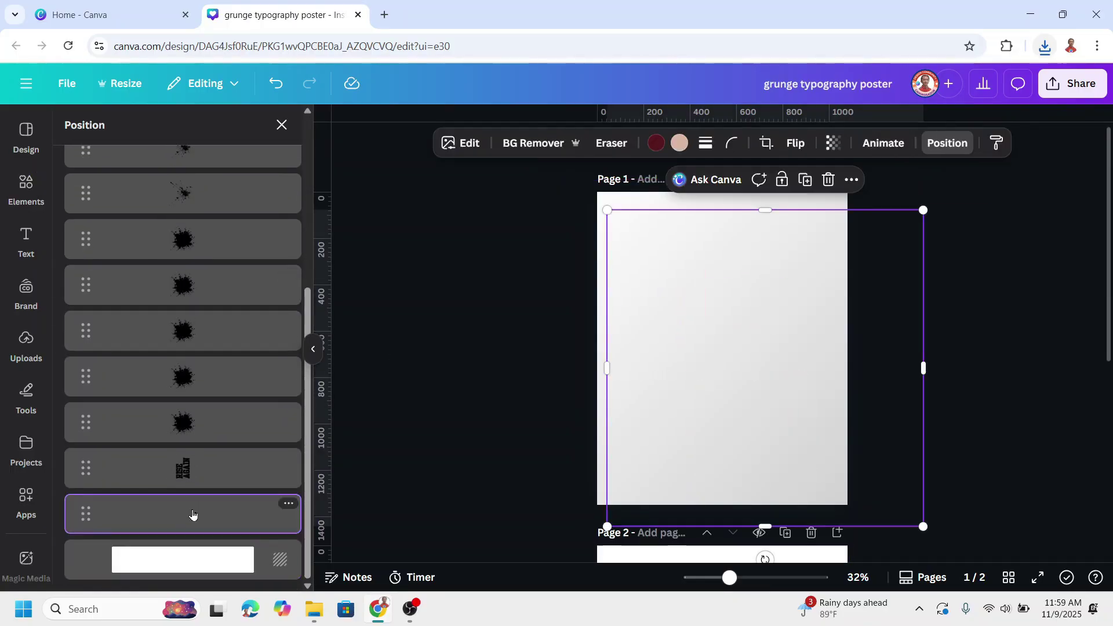
{"action": "right_click", "coordinate": [192, 515]}
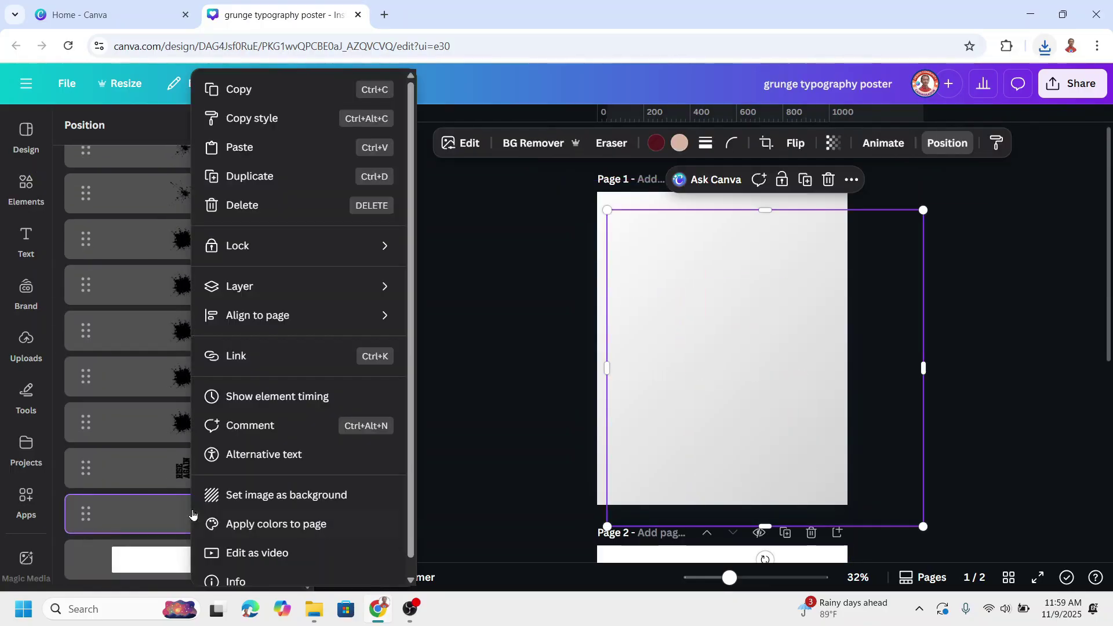
{"action": "left_click", "coordinate": [247, 92]}
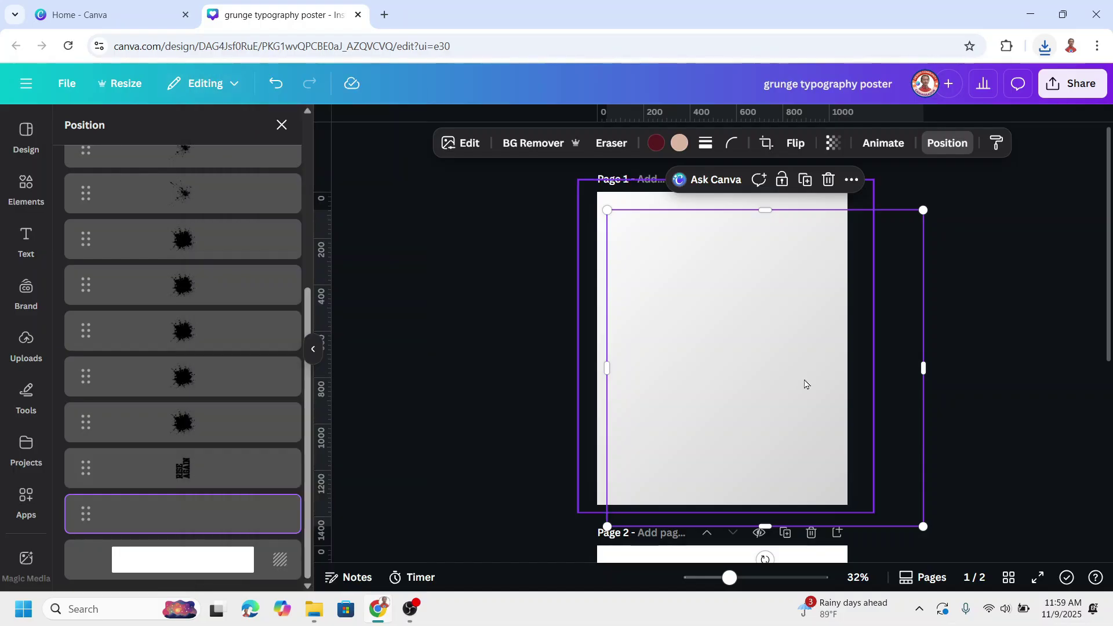
Paste the player photo onto page 2 and set its transparency to 100.
{"action": "scroll", "coordinate": [805, 385], "scroll_direction": "down", "scroll_amount": 5}
{"action": "right_click", "coordinate": [718, 355]}
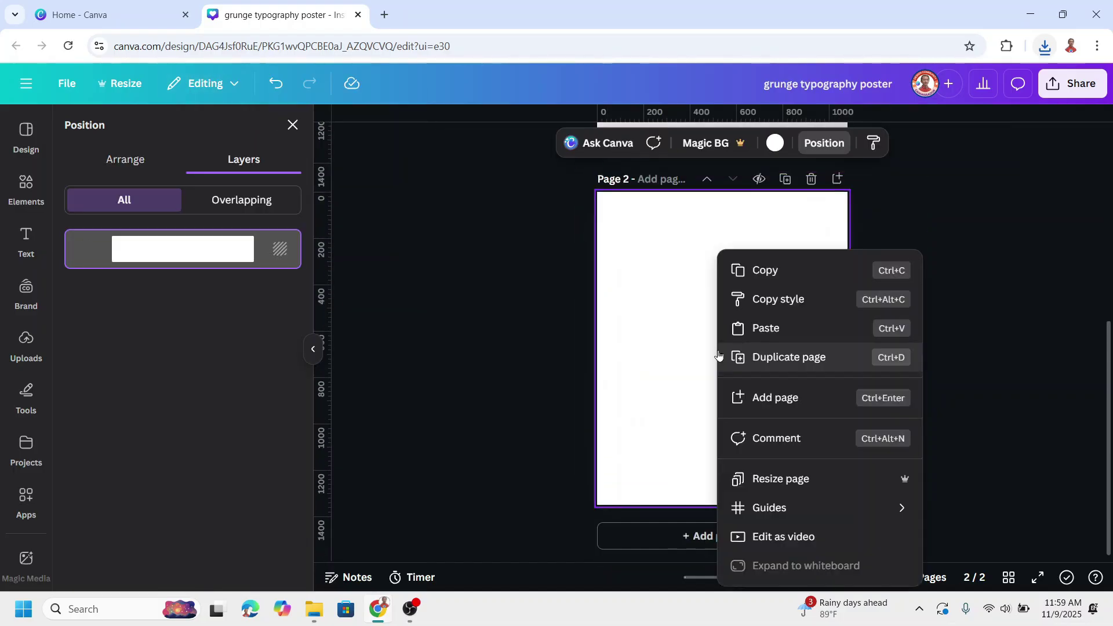
{"action": "left_click", "coordinate": [761, 329]}
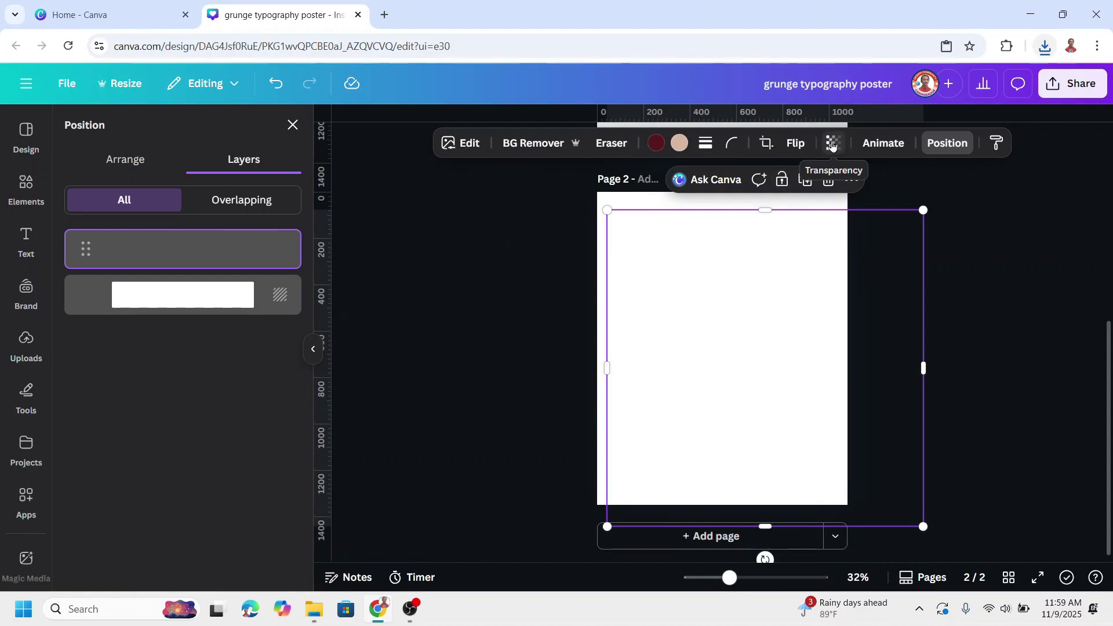
{"action": "left_click", "coordinate": [832, 144]}
{"action": "left_click_drag", "start_coordinate": [766, 204], "coordinate": [898, 209]}
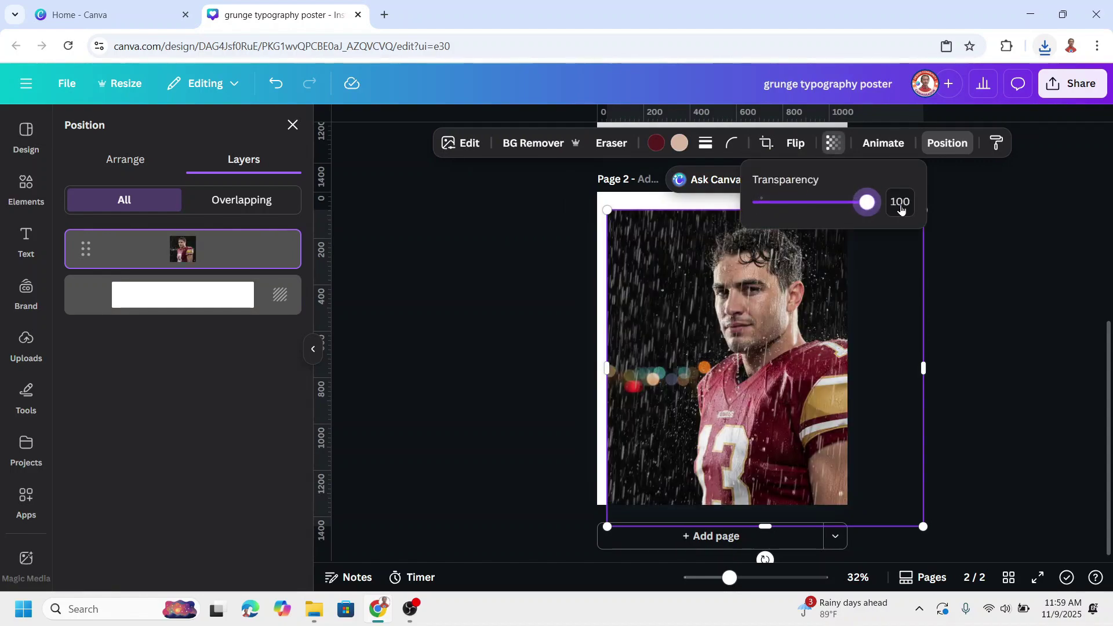
{"action": "left_click", "coordinate": [1000, 245]}
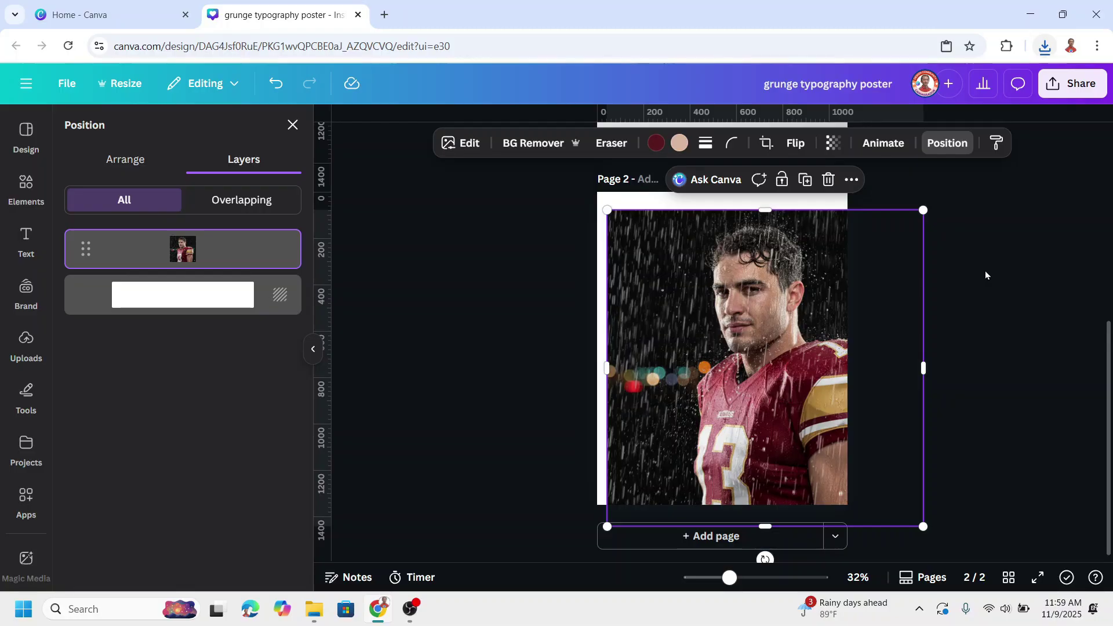
Add both downloaded poster PNGs, the RISE AGAIN lettering and the gradient background, to page 2 from the recent downloads.
{"action": "left_click", "coordinate": [1045, 50]}
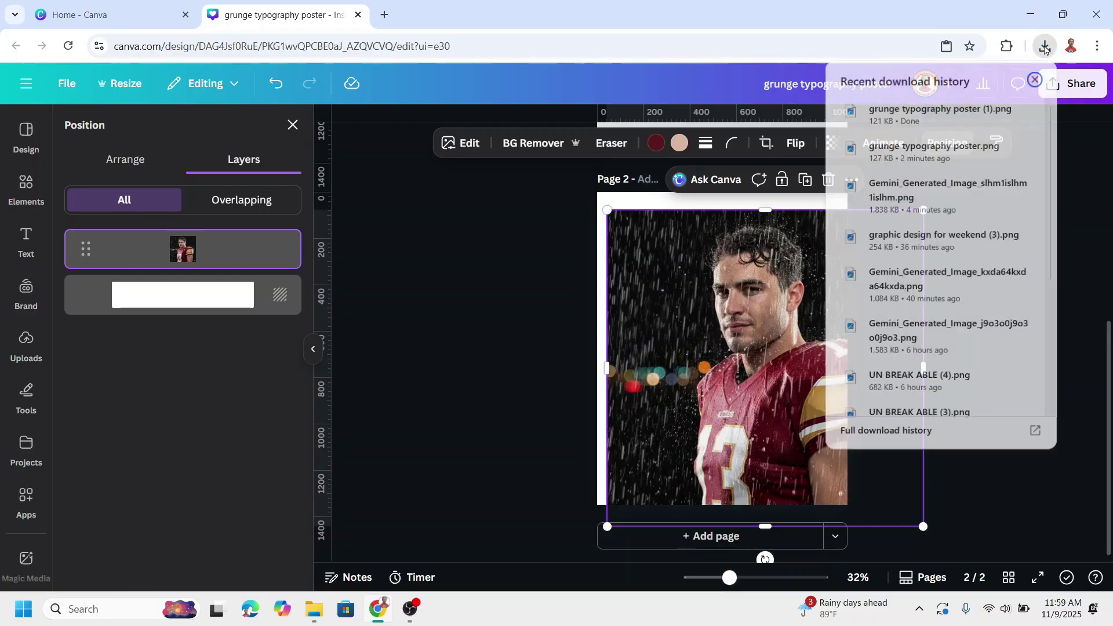
{"action": "left_click_drag", "start_coordinate": [933, 149], "coordinate": [753, 389]}
{"action": "left_click_drag", "start_coordinate": [923, 99], "coordinate": [659, 286]}
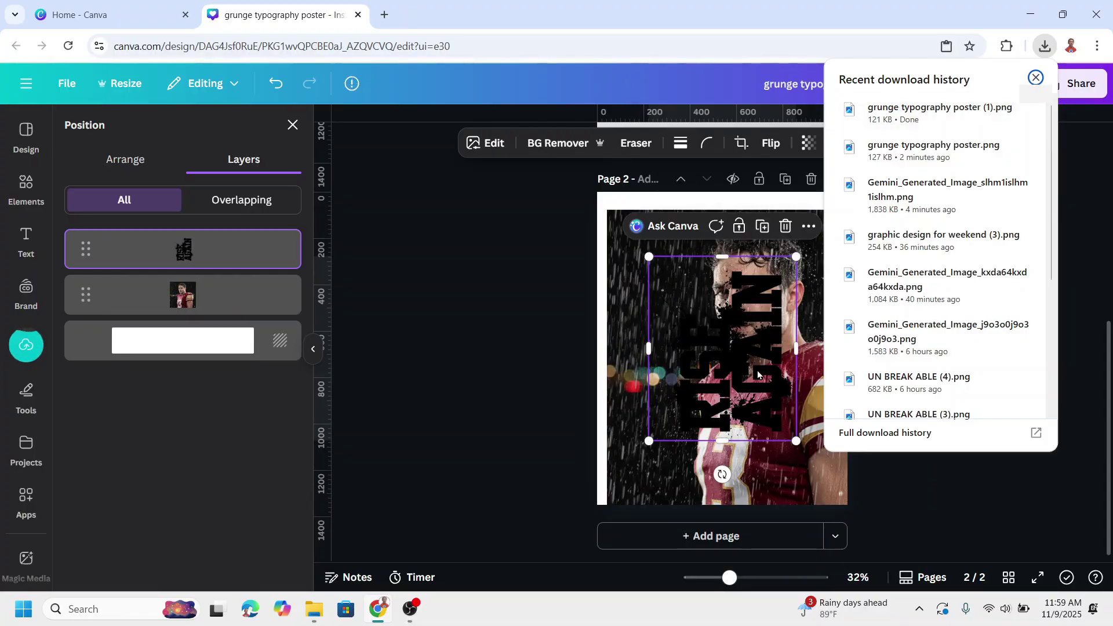
{"action": "left_click_drag", "start_coordinate": [751, 385], "coordinate": [701, 360]}
{"action": "left_click_drag", "start_coordinate": [784, 379], "coordinate": [856, 455]}
Find the Image Cutout Maker app by searching for CUT and load the gradient image into it.
{"action": "left_click", "coordinate": [684, 288]}
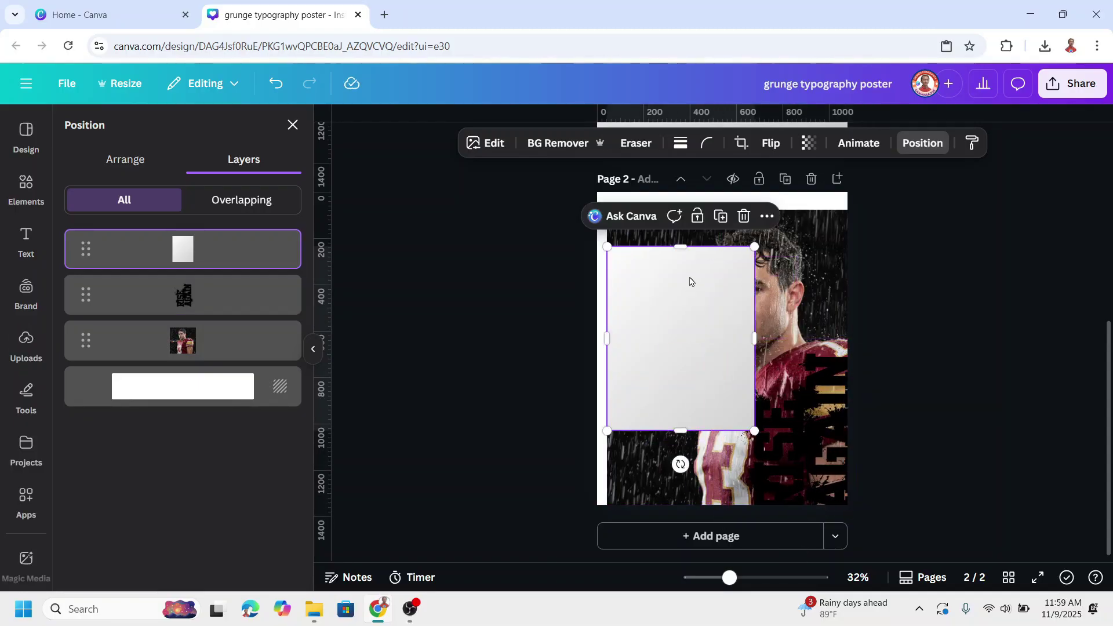
{"action": "left_click", "coordinate": [22, 499]}
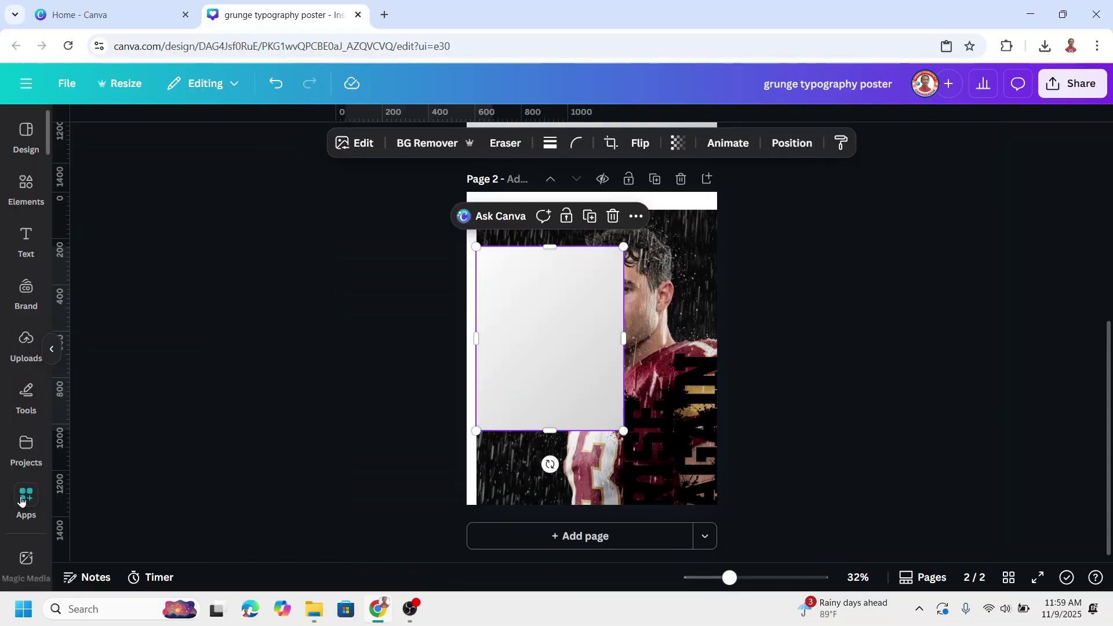
{"action": "type", "text": "CUT"}
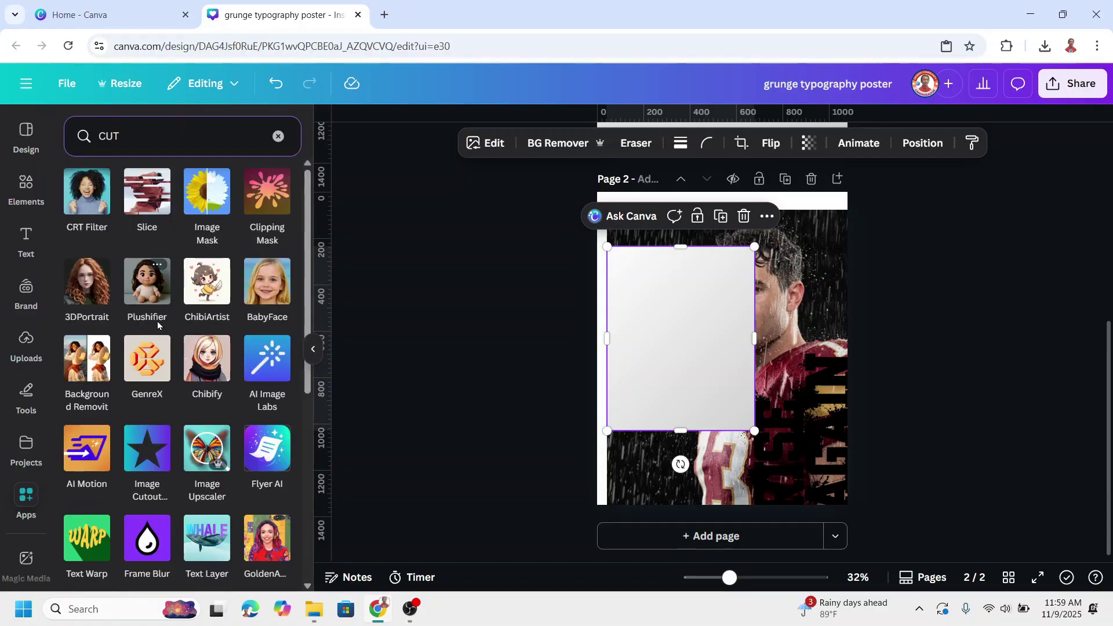
{"action": "left_click", "coordinate": [144, 460]}
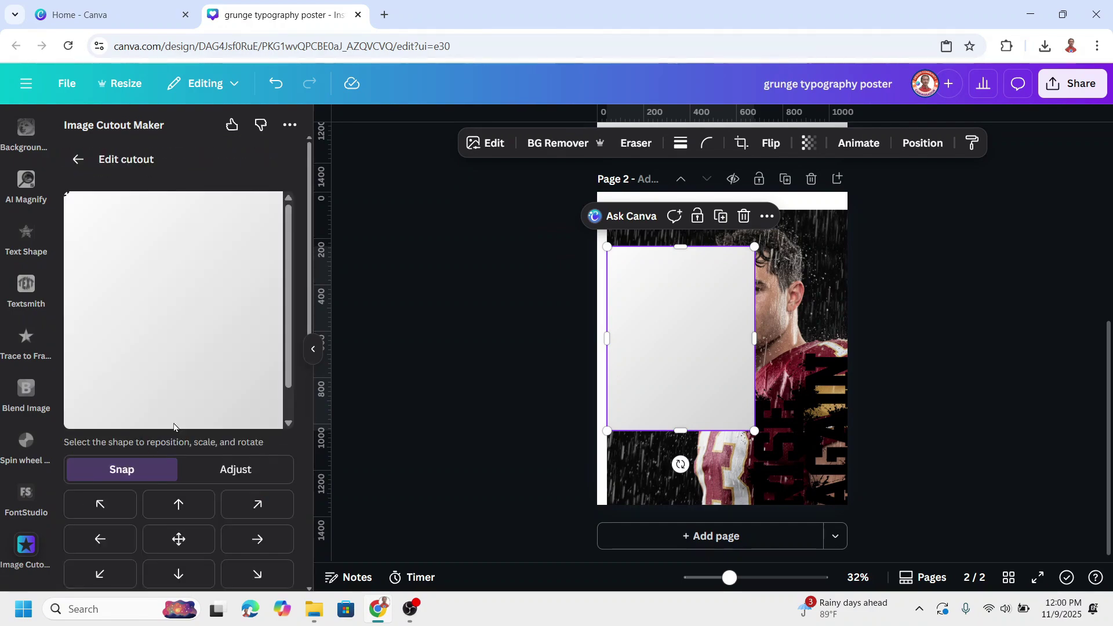
Set the cutout type to Image and use the RISE AGAIN lettering as the cutout shape.
{"action": "scroll", "coordinate": [235, 385], "scroll_direction": "down", "scroll_amount": 1}
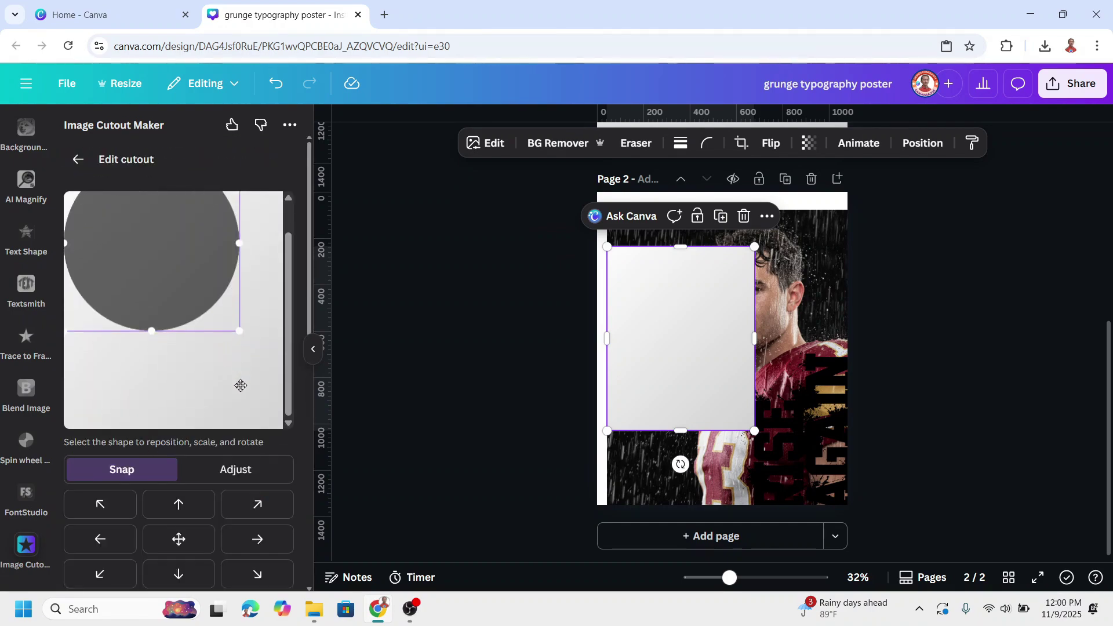
{"action": "scroll", "coordinate": [223, 436], "scroll_direction": "down", "scroll_amount": 3}
{"action": "left_click", "coordinate": [183, 426]}
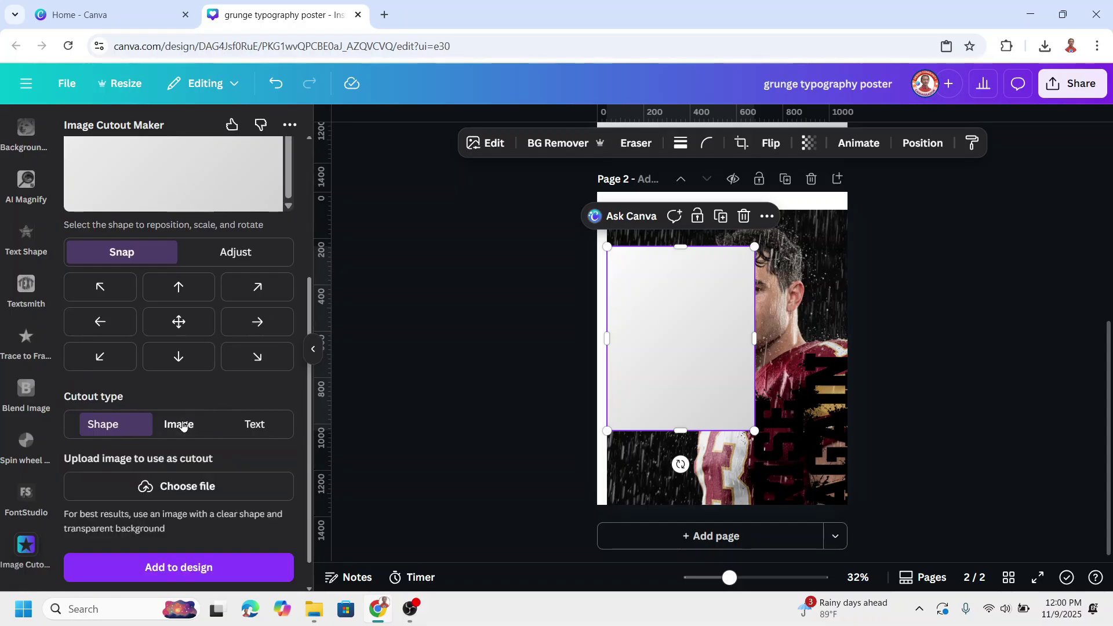
{"action": "left_click", "coordinate": [183, 426]}
{"action": "left_click_drag", "start_coordinate": [822, 434], "coordinate": [820, 406]}
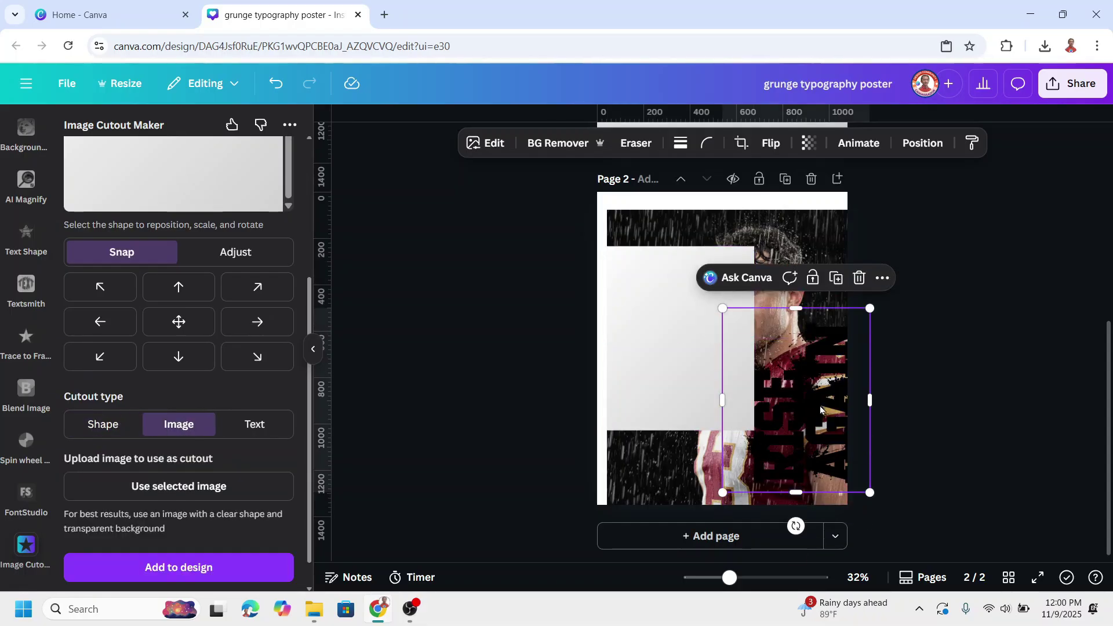
{"action": "left_click", "coordinate": [176, 493]}
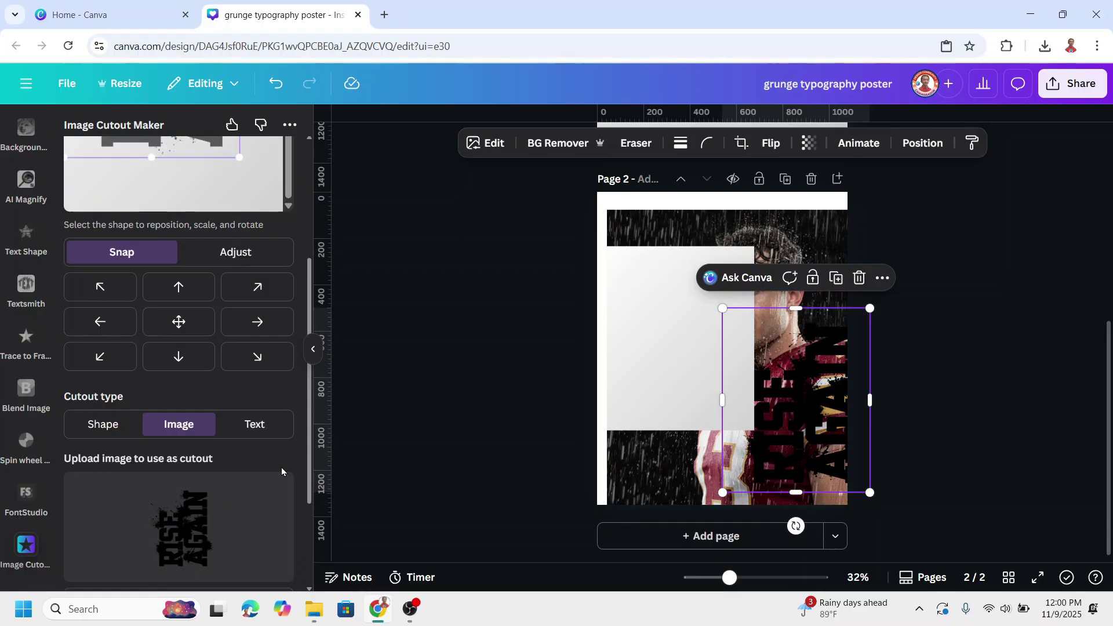
Enlarge the lettering cutout to fill the gradient image and add the result to the design.
{"action": "scroll", "coordinate": [255, 249], "scroll_direction": "up", "scroll_amount": 4}
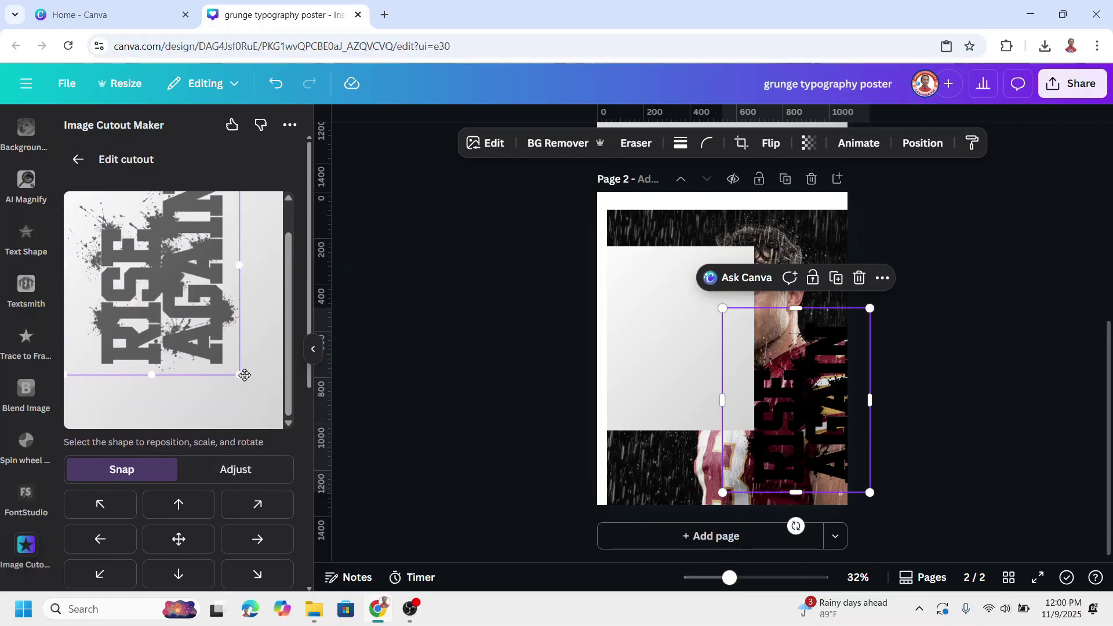
{"action": "left_click_drag", "start_coordinate": [244, 375], "coordinate": [270, 433]}
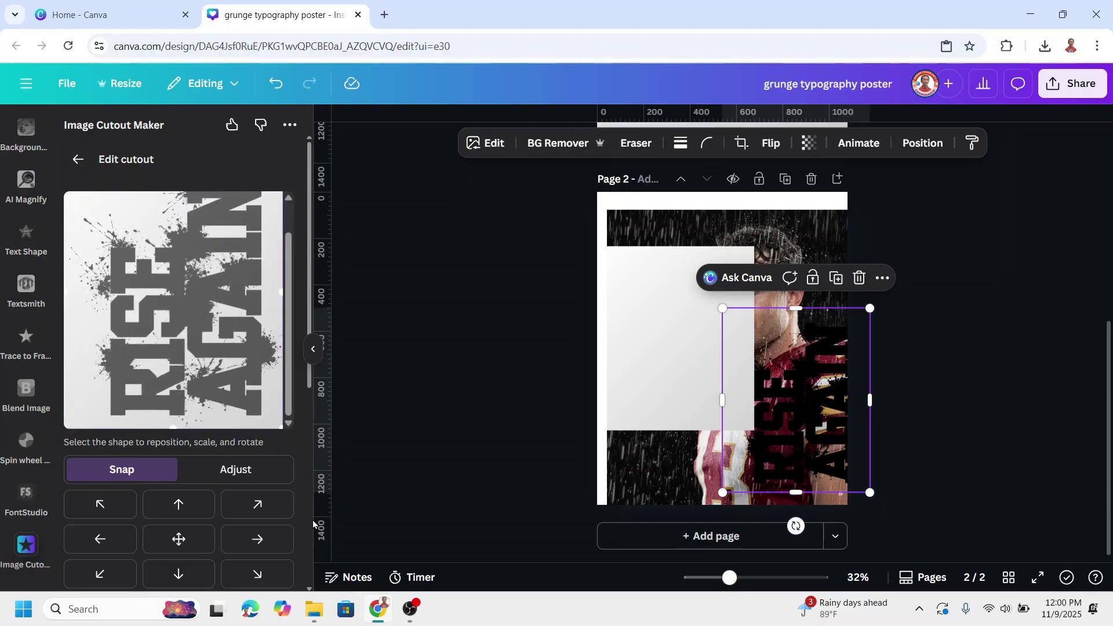
{"action": "scroll", "coordinate": [278, 525], "scroll_direction": "down", "scroll_amount": 5}
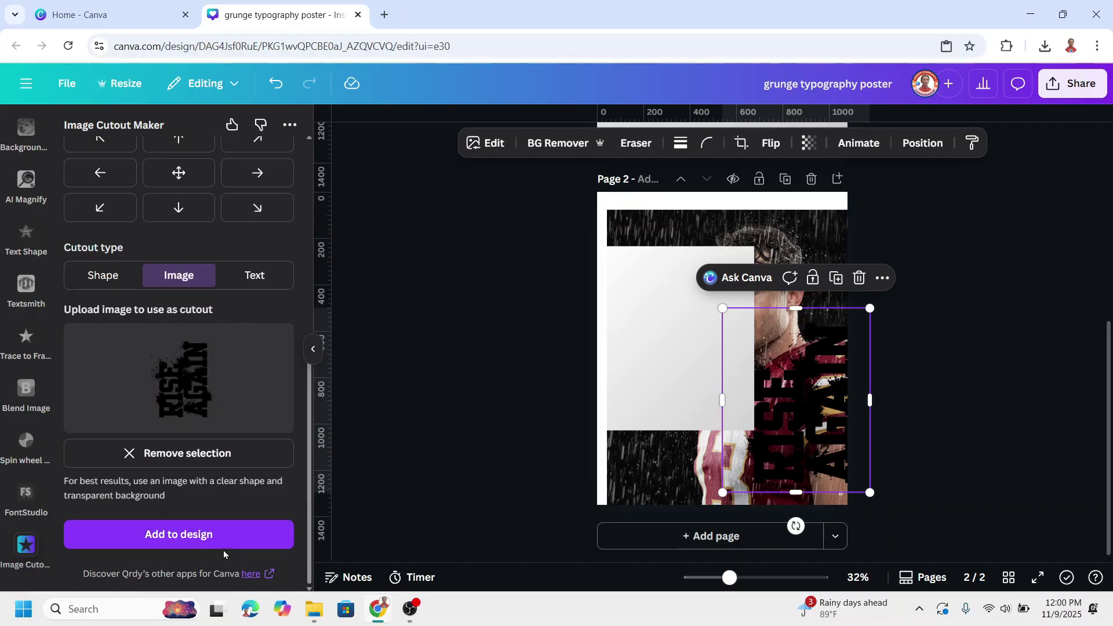
{"action": "left_click", "coordinate": [213, 536]}
Move the new cutout aside and delete the original gradient and black lettering images from page 2.
{"action": "left_click_drag", "start_coordinate": [720, 353], "coordinate": [691, 231]}
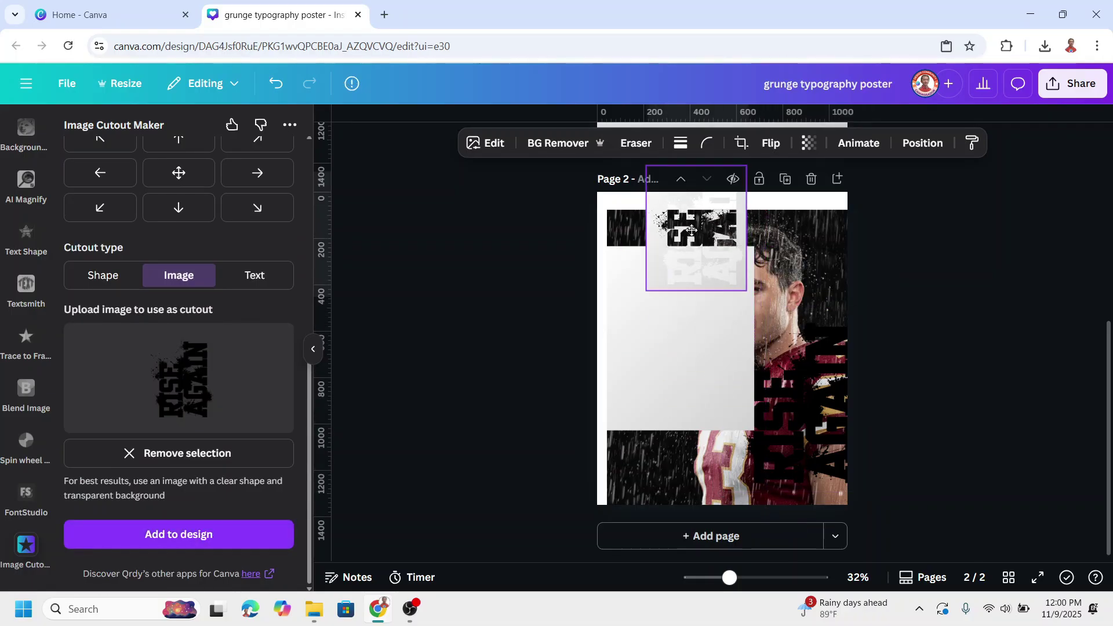
{"action": "left_click", "coordinate": [661, 378]}
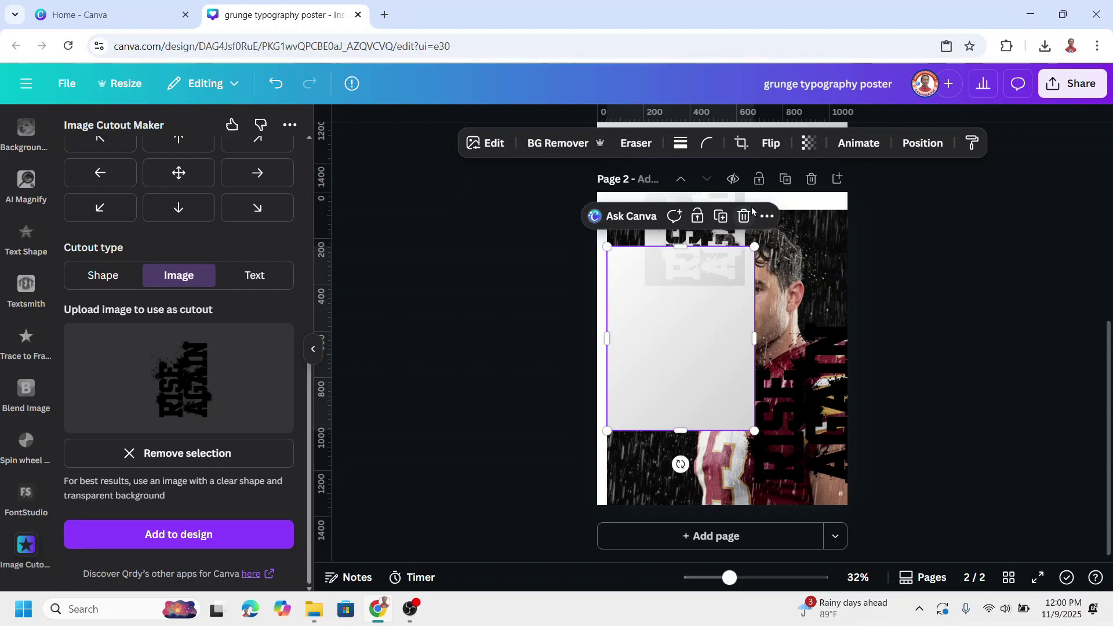
{"action": "left_click", "coordinate": [744, 216]}
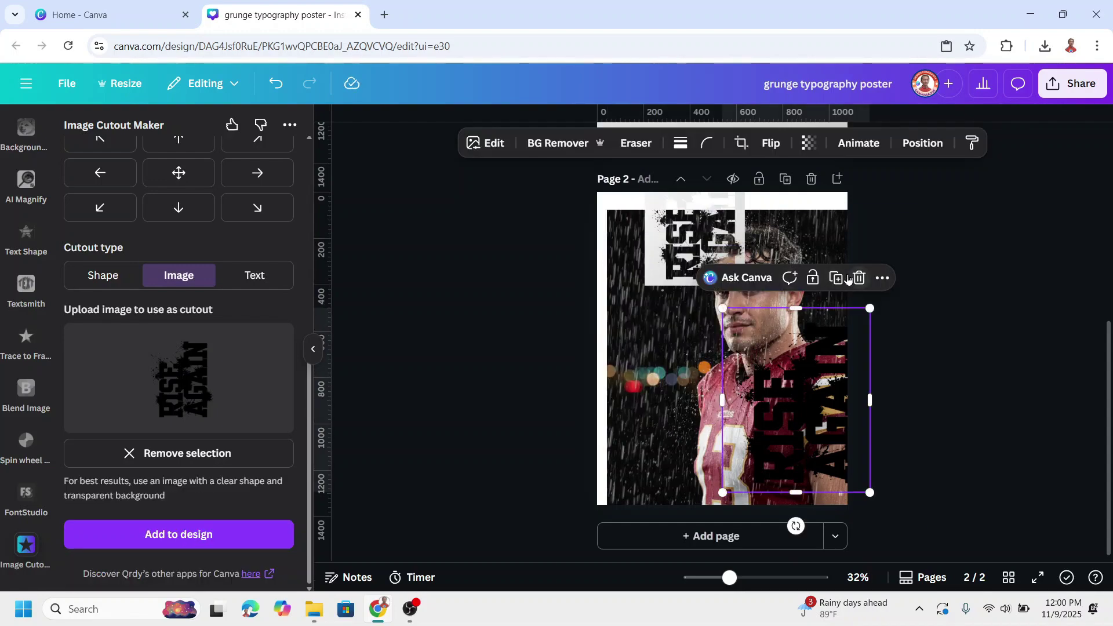
{"action": "left_click", "coordinate": [860, 277]}
Align the lettering cutout with the page's upper-left corner and scale it to cover all of page 2.
{"action": "left_click", "coordinate": [720, 231]}
{"action": "left_click_drag", "start_coordinate": [719, 231], "coordinate": [673, 262]}
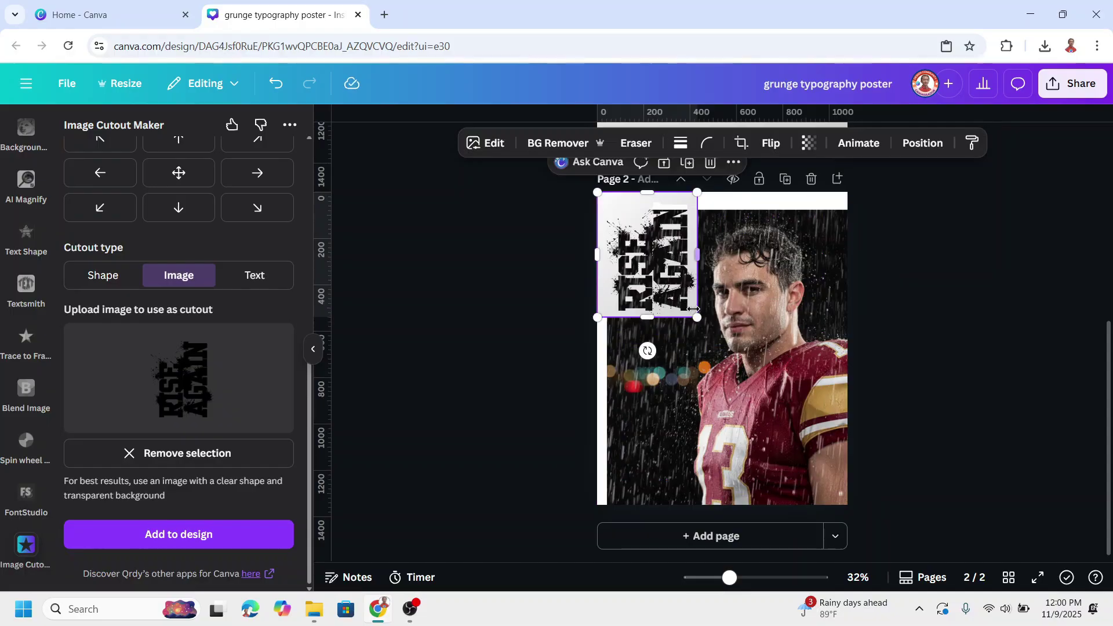
{"action": "left_click_drag", "start_coordinate": [698, 317], "coordinate": [849, 505]}
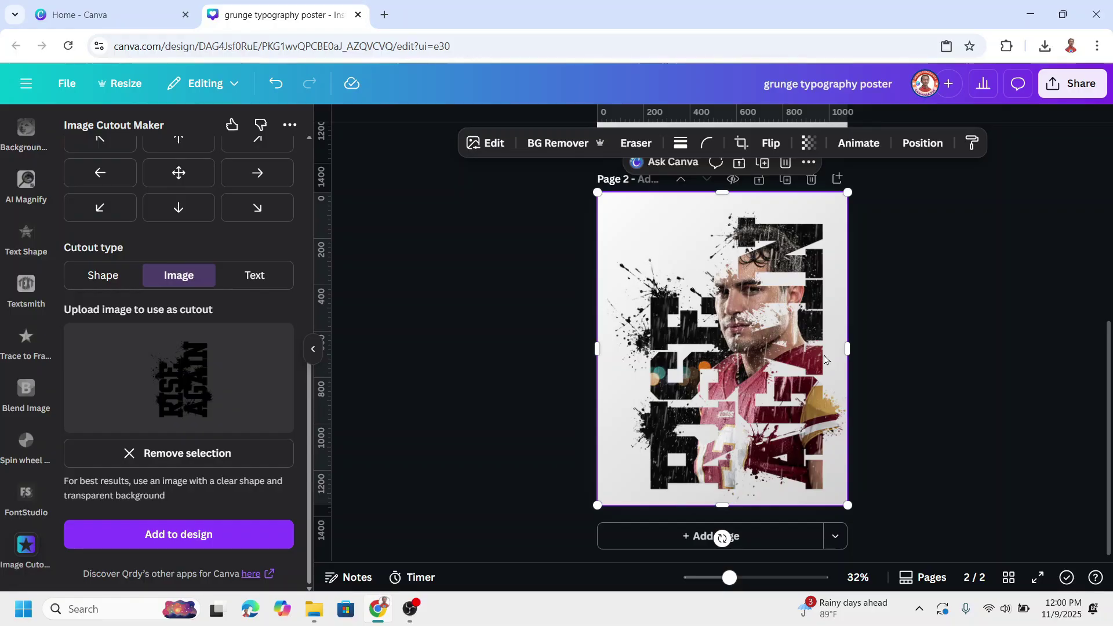
Add the thin paint splatter graphic from the recently used elements to page 2.
{"action": "scroll", "coordinate": [23, 238], "scroll_direction": "up", "scroll_amount": 15}
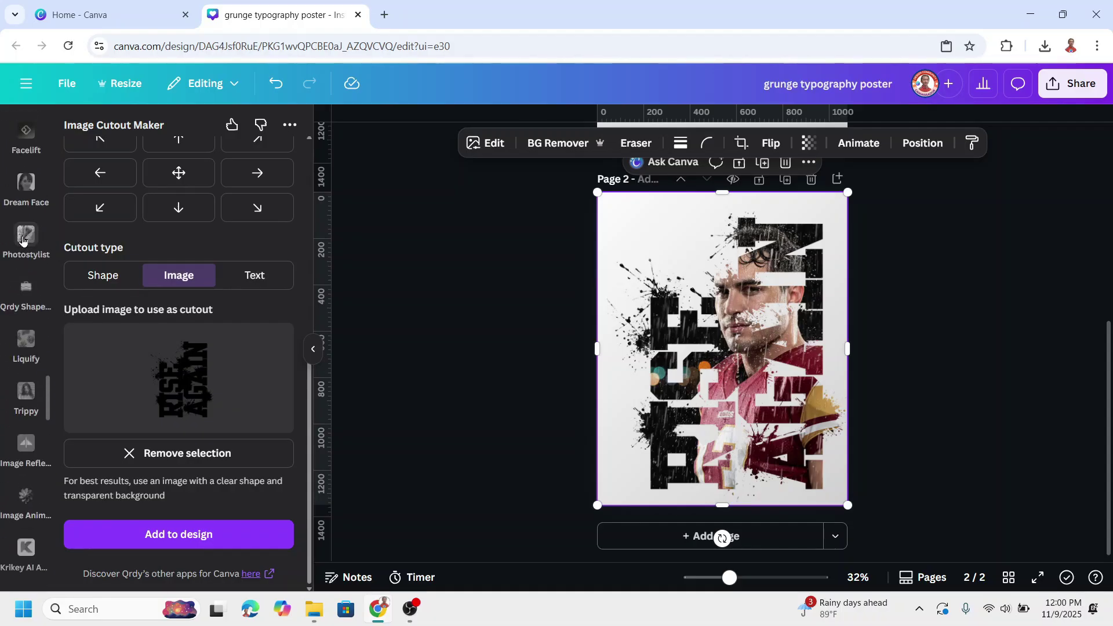
{"action": "scroll", "coordinate": [23, 237], "scroll_direction": "up", "scroll_amount": 5}
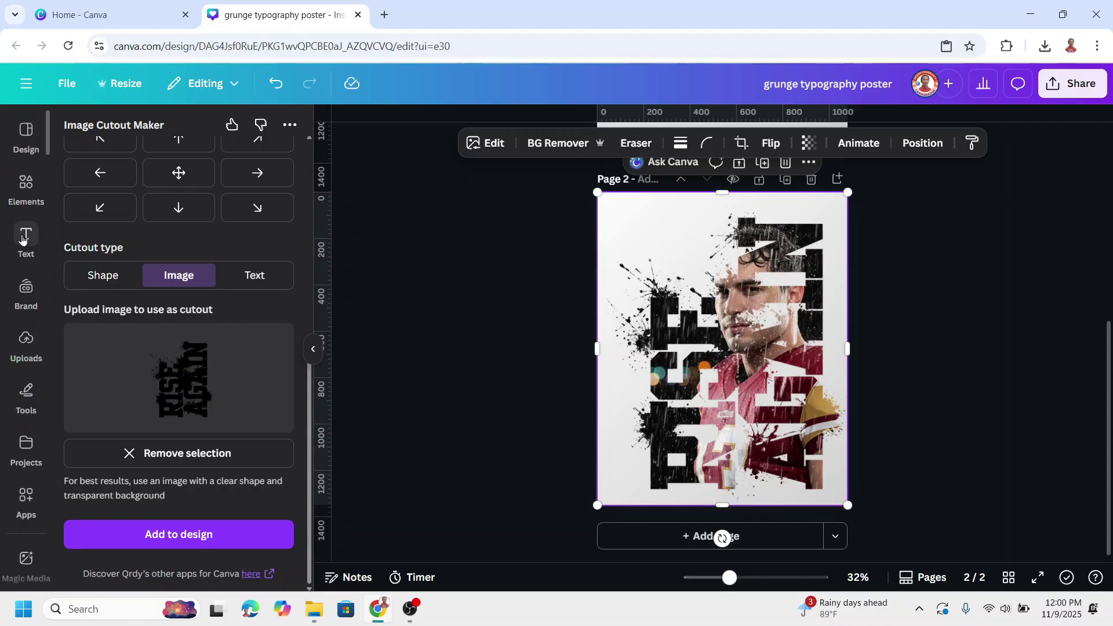
{"action": "left_click", "coordinate": [35, 188]}
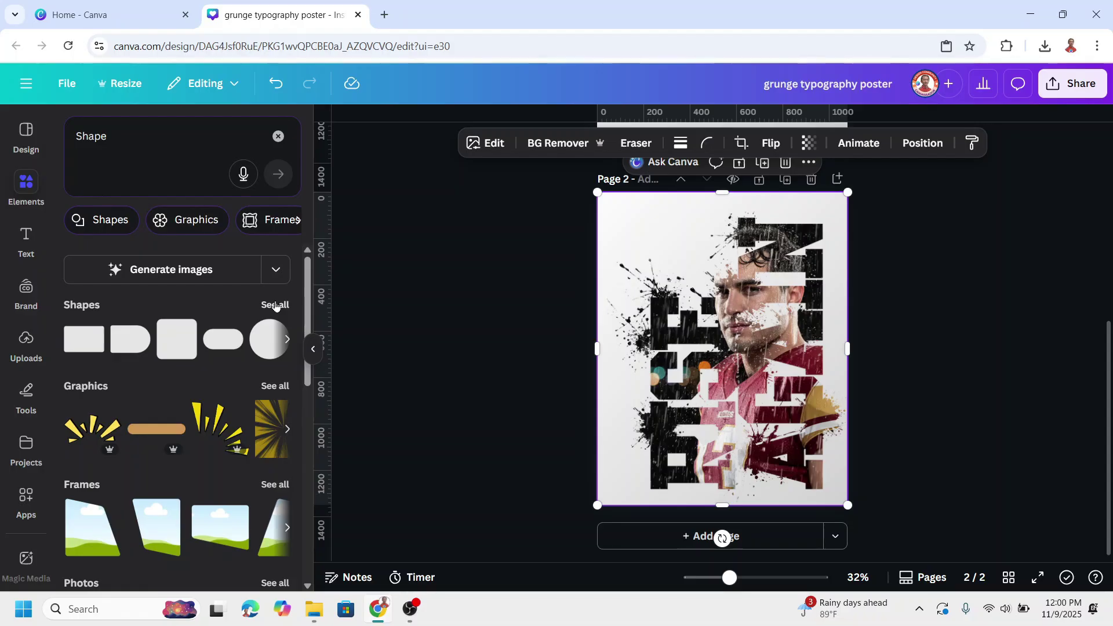
{"action": "left_click", "coordinate": [279, 135]}
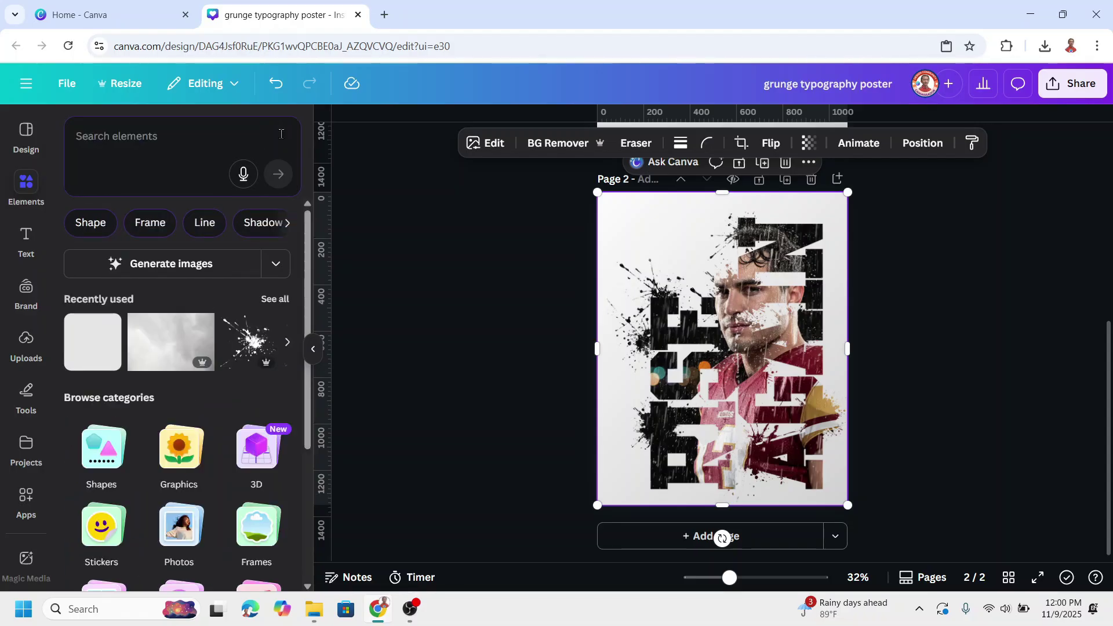
{"action": "left_click", "coordinate": [274, 300]}
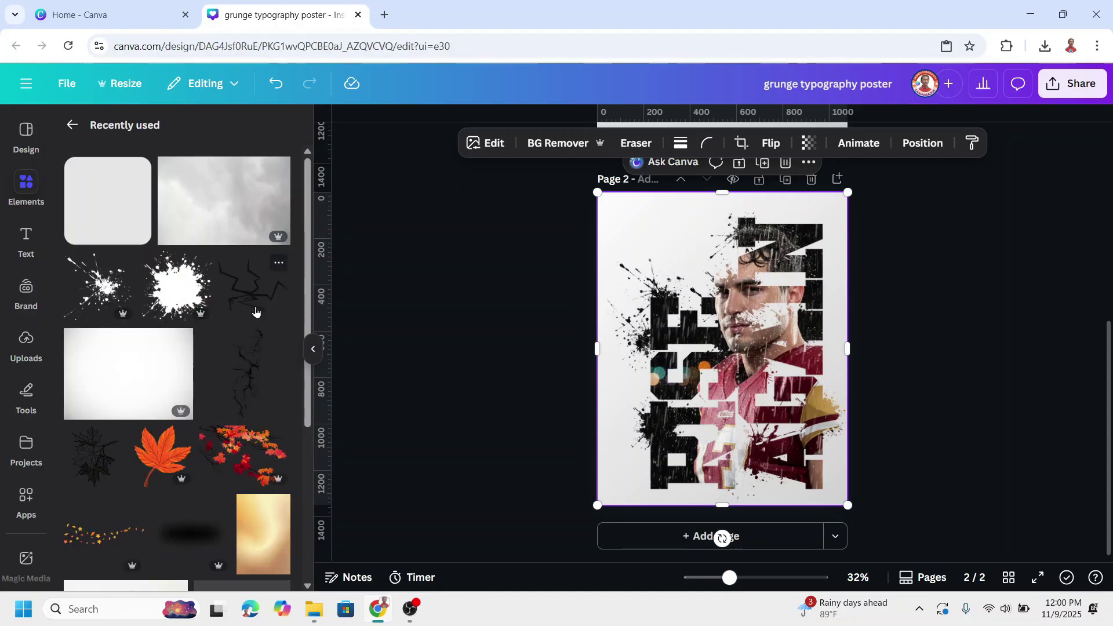
{"action": "left_click", "coordinate": [109, 298]}
Rotate the splatter to about -42°, shrink it and place it at the player's shoulder beside the word AGAIN.
{"action": "left_click_drag", "start_coordinate": [741, 355], "coordinate": [661, 464]}
{"action": "left_click_drag", "start_coordinate": [642, 528], "coordinate": [672, 533]}
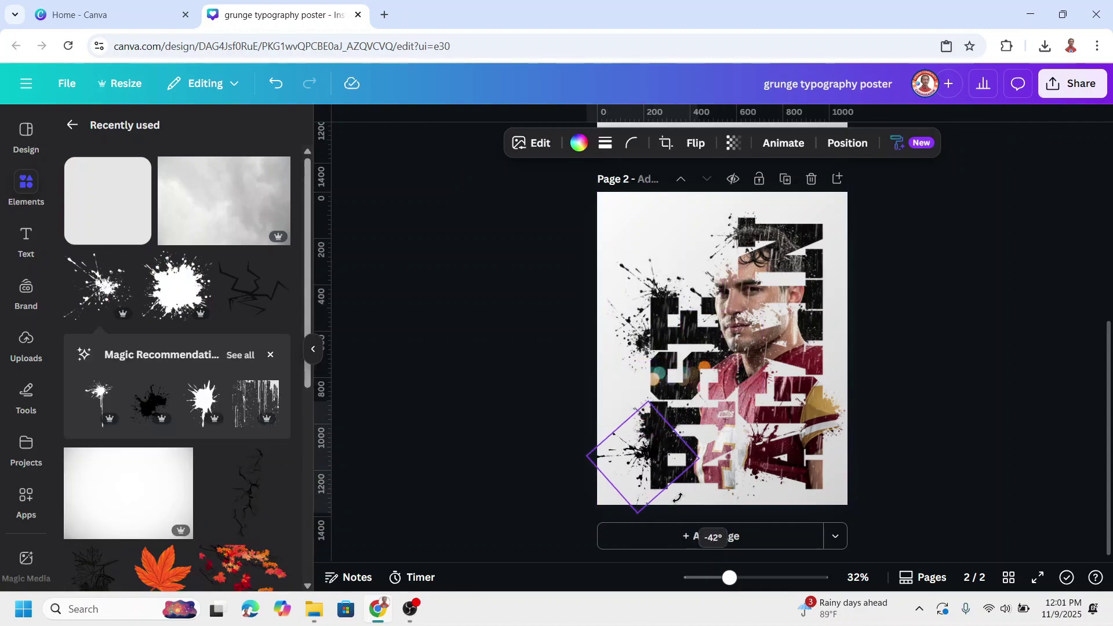
{"action": "left_click_drag", "start_coordinate": [649, 488], "coordinate": [837, 372]}
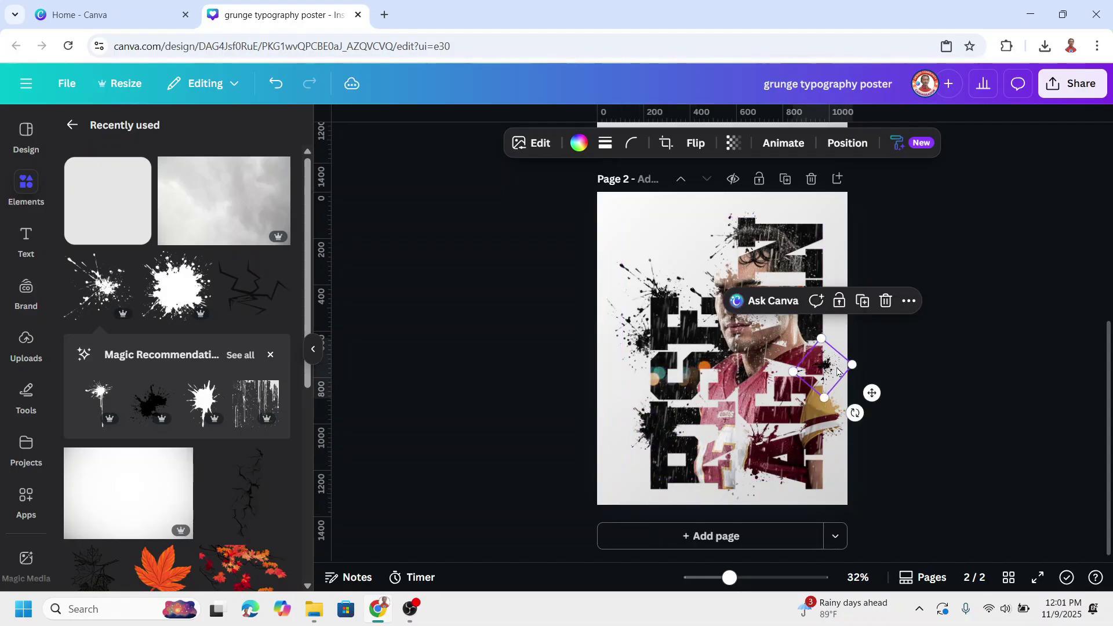
Recolor the shoulder splatter dark red #75252C by sampling the player's jersey.
{"action": "left_click", "coordinate": [753, 577]}
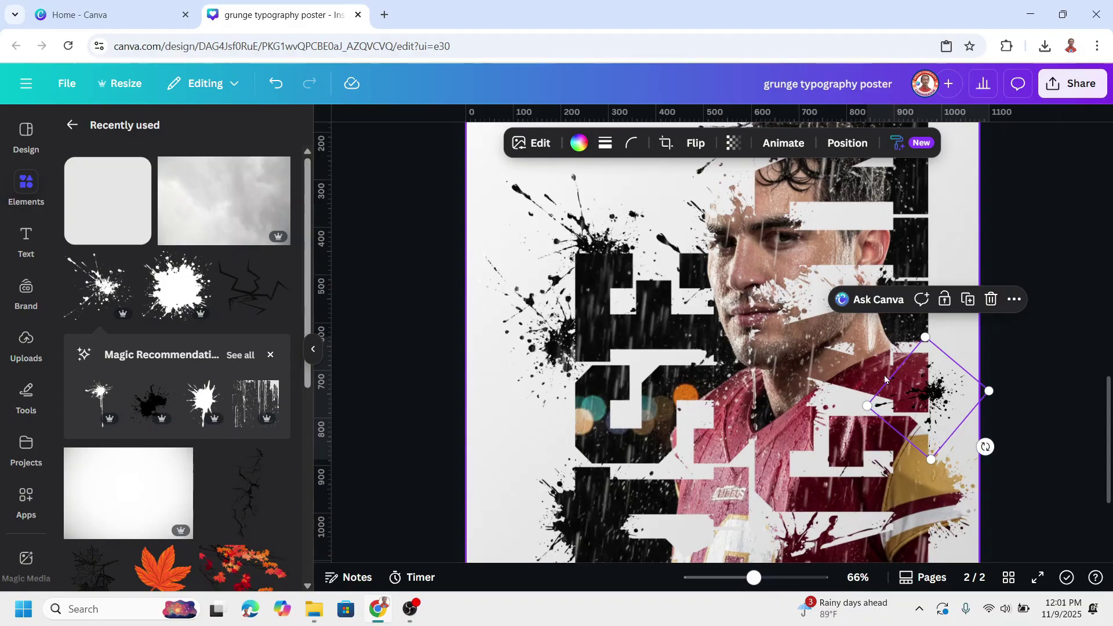
{"action": "left_click", "coordinate": [578, 143]}
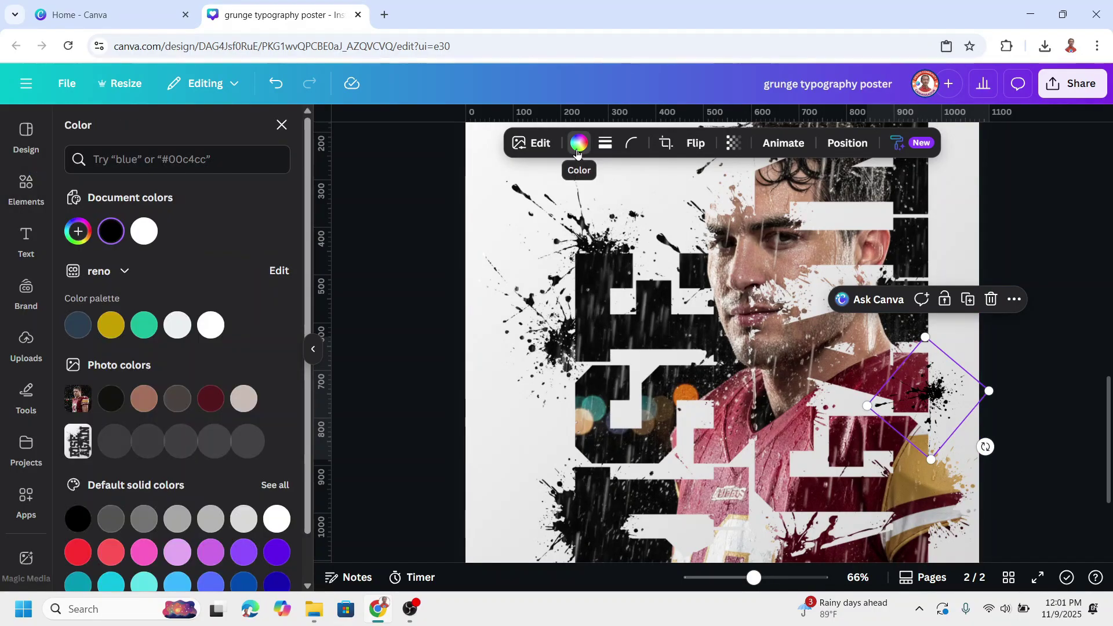
{"action": "left_click", "coordinate": [77, 233]}
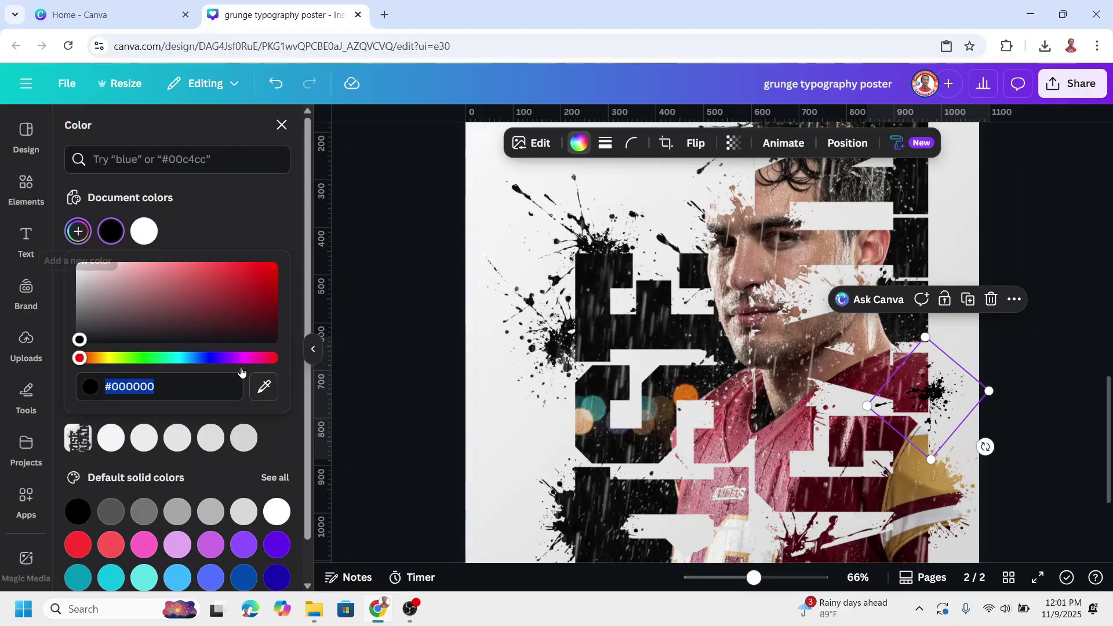
{"action": "left_click", "coordinate": [265, 394]}
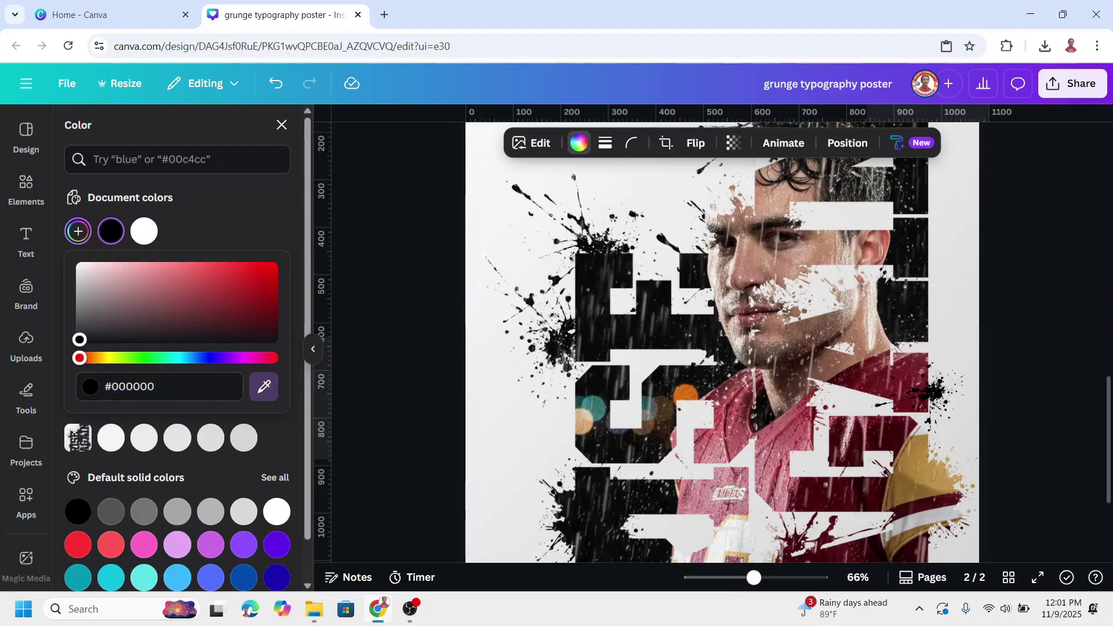
{"action": "left_click", "coordinate": [916, 387]}
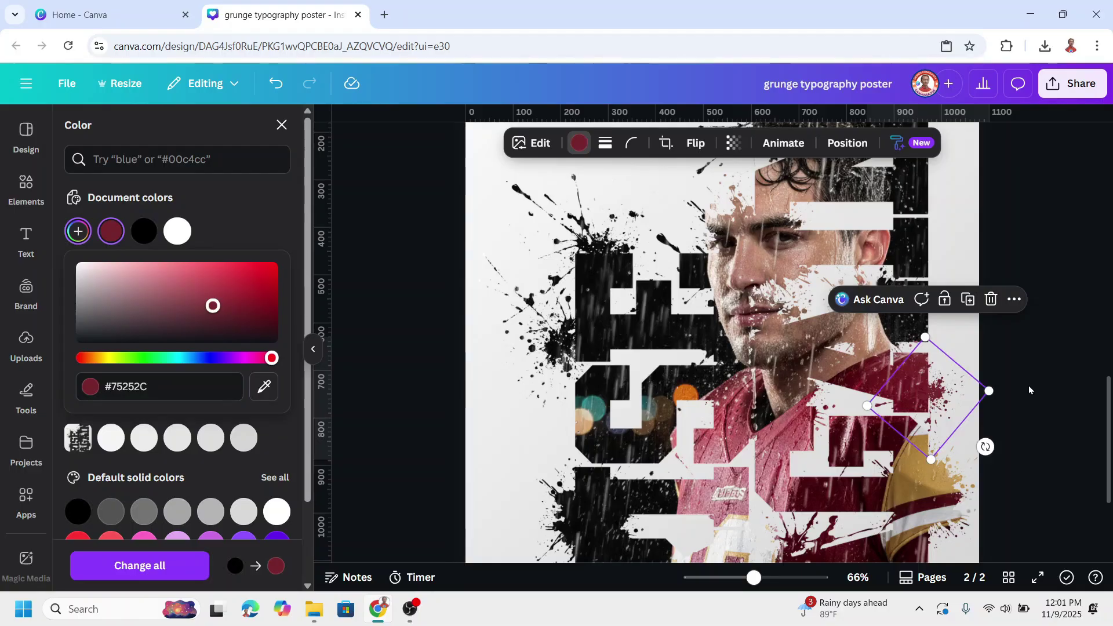
Rotate the dark red splatter and shift it slightly upward along the shoulder edge of the lettering.
{"action": "left_click_drag", "start_coordinate": [952, 386], "coordinate": [942, 352]}
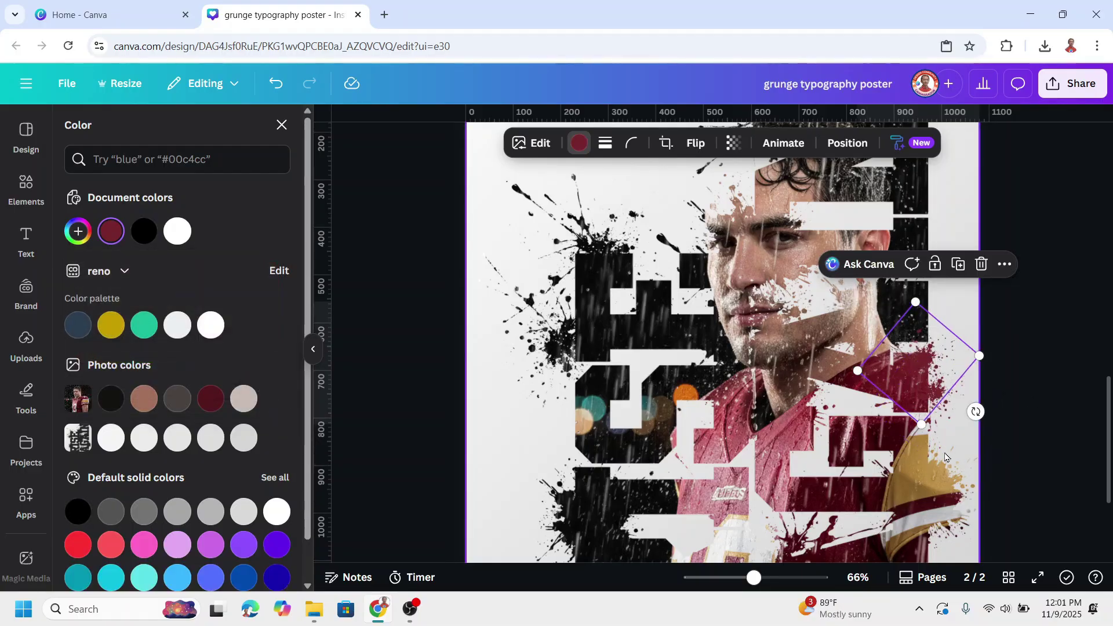
{"action": "left_click_drag", "start_coordinate": [976, 412], "coordinate": [985, 331]}
{"action": "scroll", "coordinate": [978, 415], "scroll_direction": "down", "scroll_amount": 2}
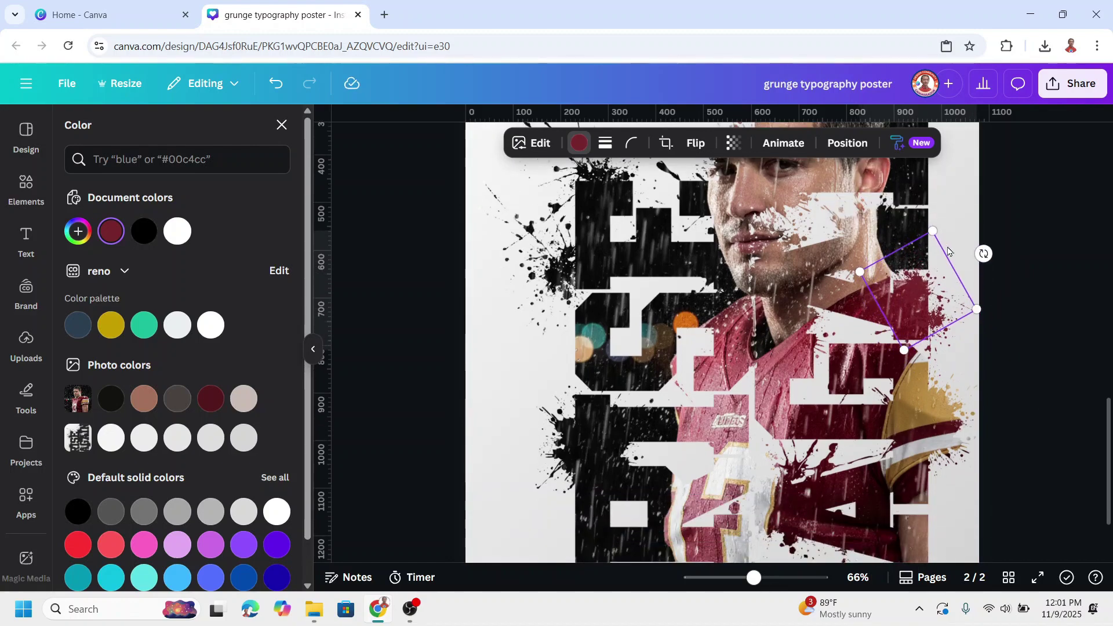
{"action": "left_click_drag", "start_coordinate": [921, 301], "coordinate": [912, 265]}
Duplicate the dark red splatter onto the player's lower sleeve, enlarge the copy and adjust its position.
{"action": "left_click_drag", "start_coordinate": [931, 310], "coordinate": [938, 510]}
{"action": "scroll", "coordinate": [932, 478], "scroll_direction": "down", "scroll_amount": 2}
{"action": "scroll", "coordinate": [932, 478], "scroll_direction": "down", "scroll_amount": 2}
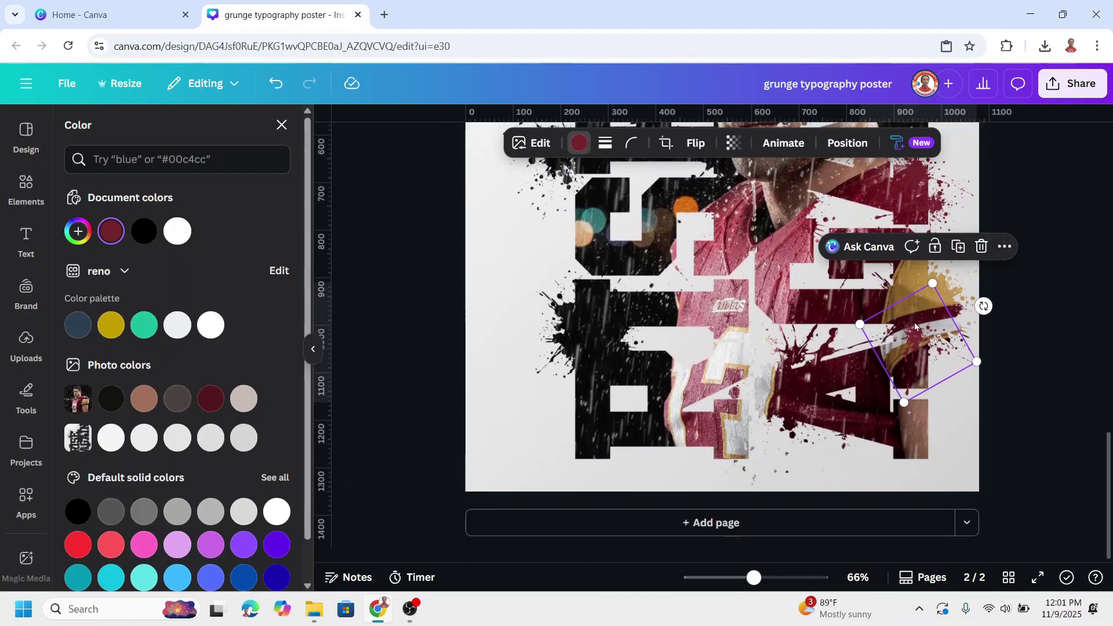
{"action": "mouse_move", "coordinate": [918, 342]}
{"action": "left_mouse_down"}
{"action": "mouse_move", "coordinate": [959, 371]}
{"action": "mouse_move", "coordinate": [926, 363]}
{"action": "left_mouse_up"}
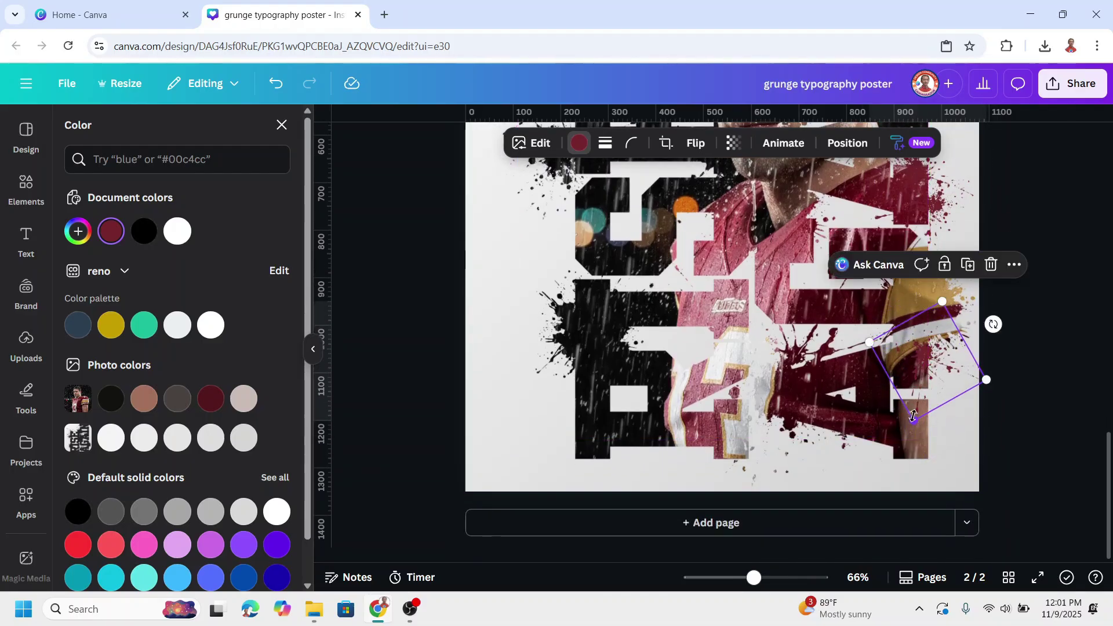
{"action": "left_click_drag", "start_coordinate": [914, 420], "coordinate": [905, 456]}
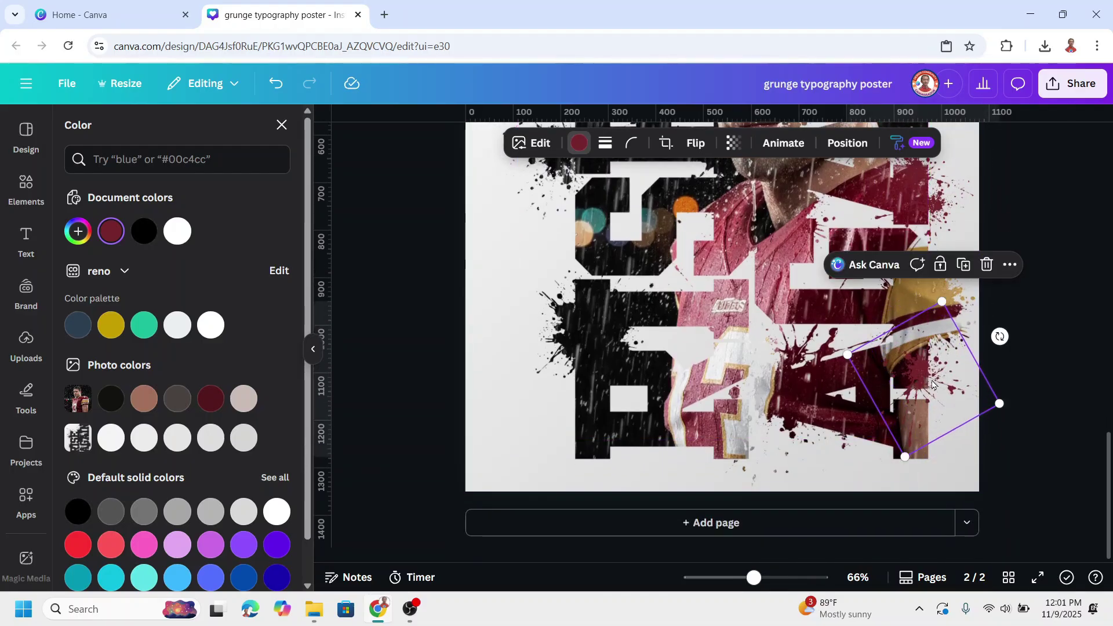
{"action": "left_click_drag", "start_coordinate": [938, 371], "coordinate": [927, 360]}
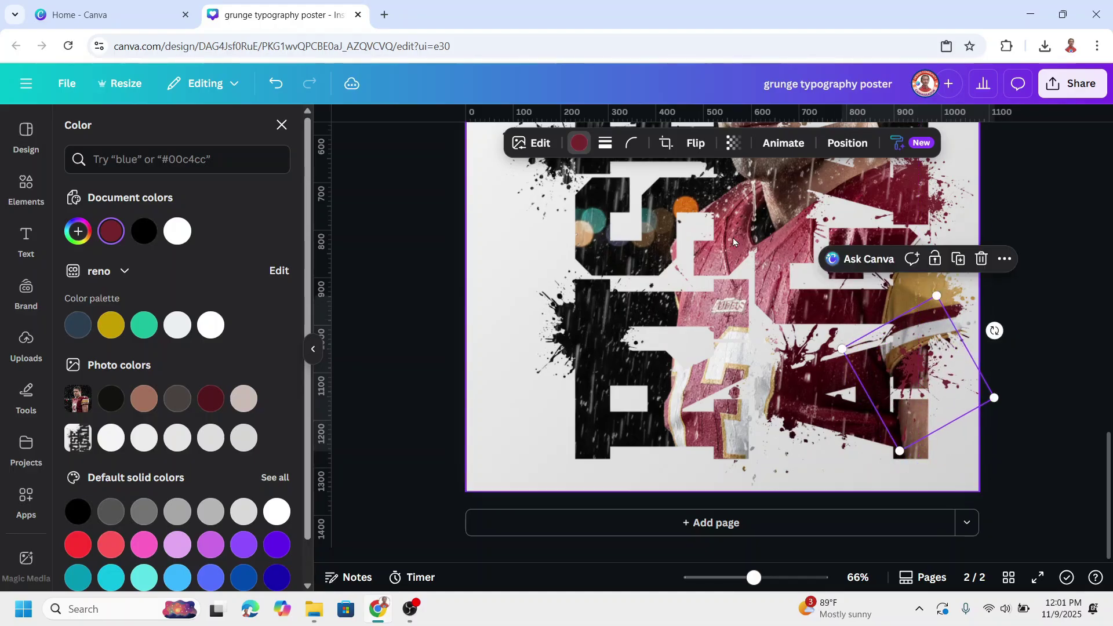
Recolor the lower splatter gold-brown #A17842 by sampling a color from the photo.
{"action": "left_click", "coordinate": [79, 232]}
{"action": "left_click", "coordinate": [277, 391]}
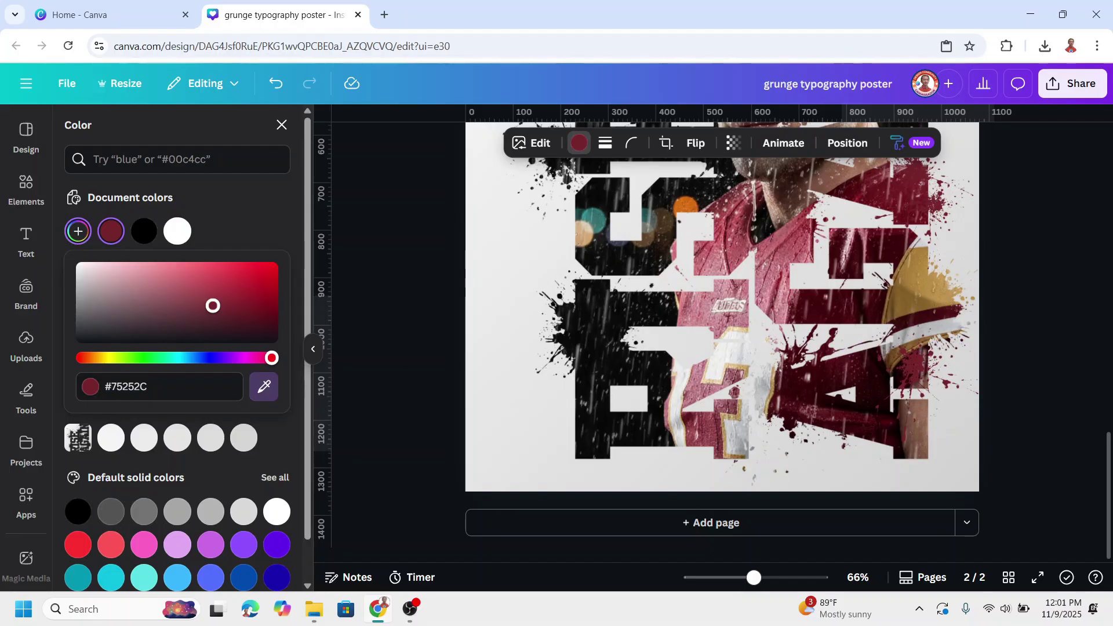
{"action": "left_click", "coordinate": [910, 350]}
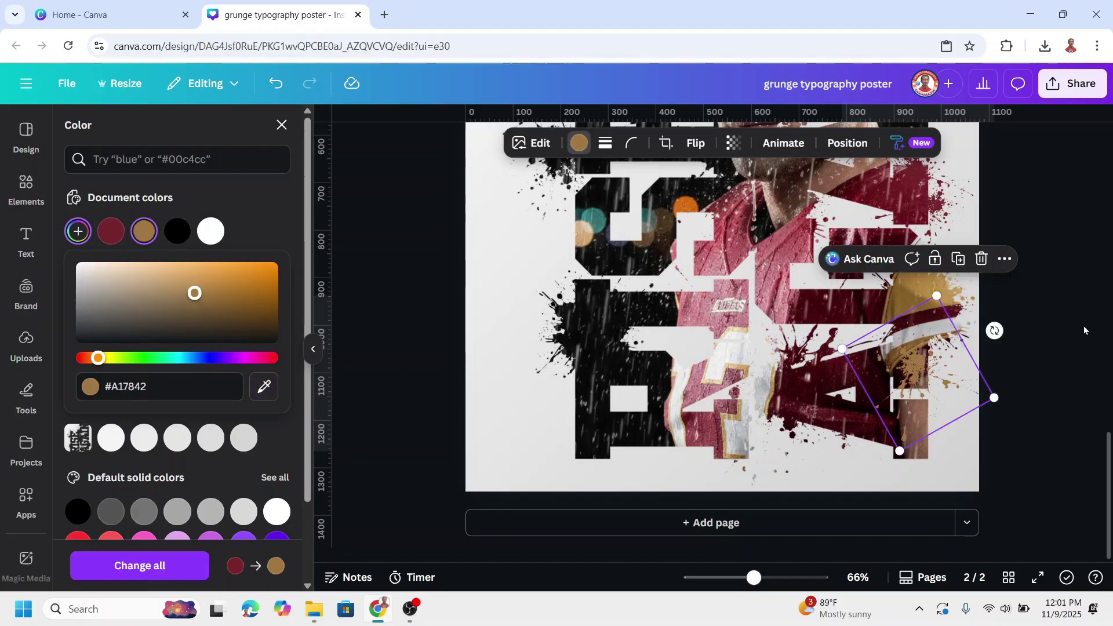
{"action": "key", "text": "Escape"}
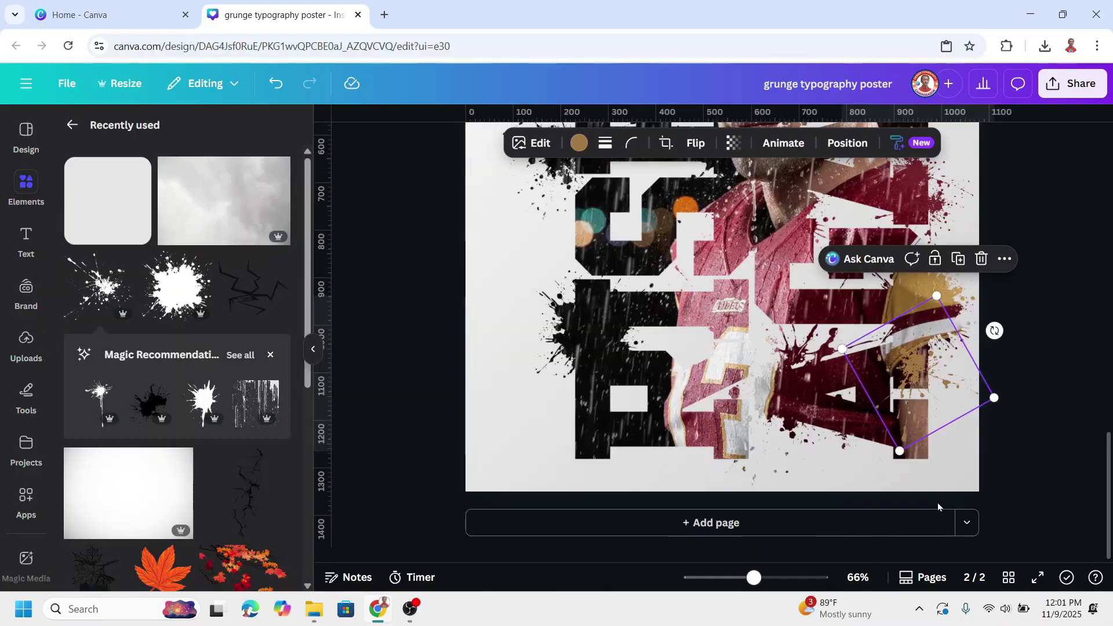
{"action": "scroll", "coordinate": [1020, 410], "scroll_direction": "down", "scroll_amount": 3, "text": "ctrl"}
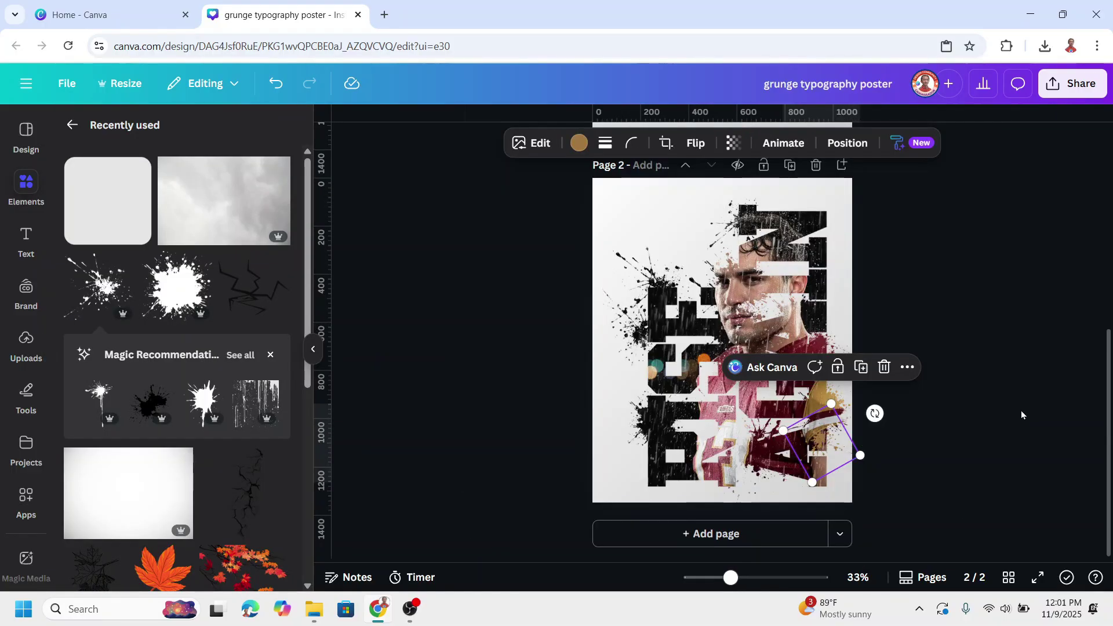